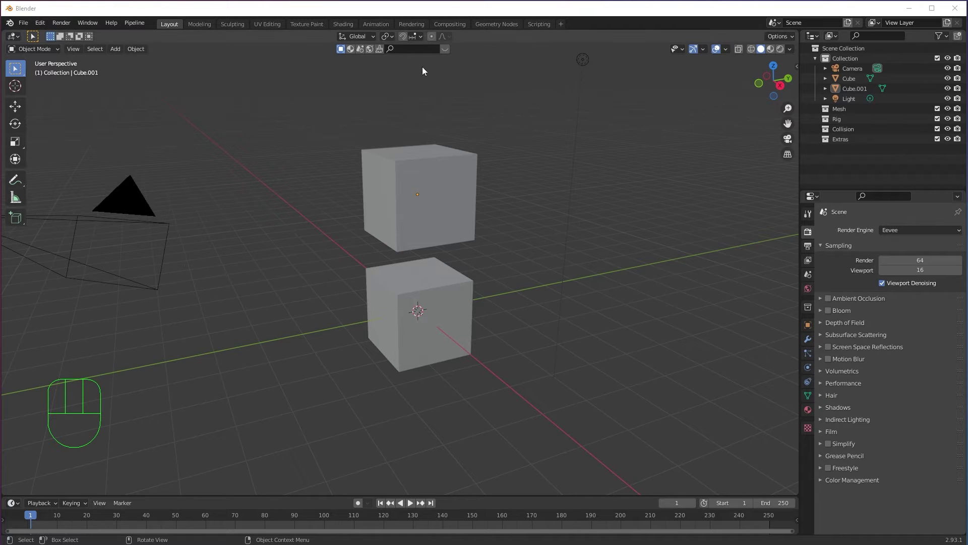
- Enable snapping and raise the upper cube 1 m using increment snapping
left_click(403, 37)
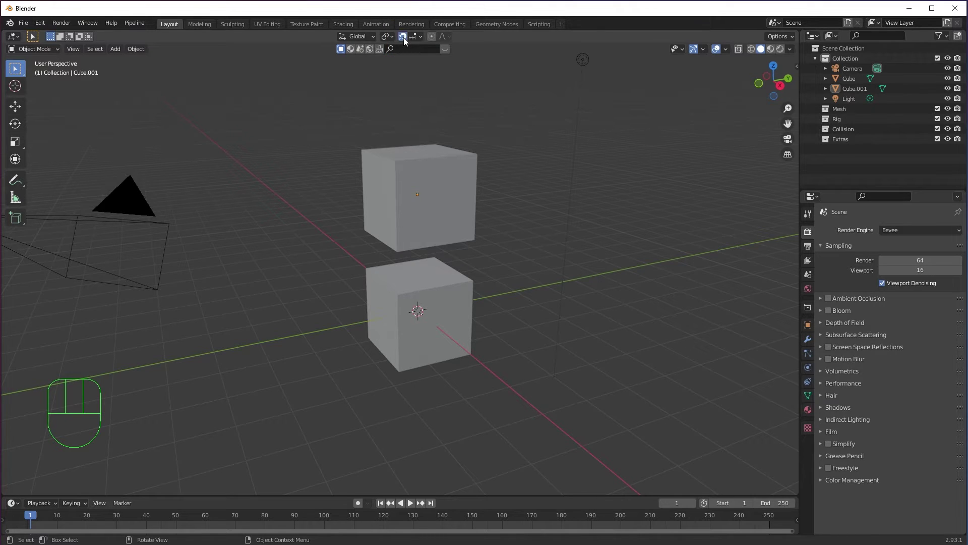
left_click(430, 169)
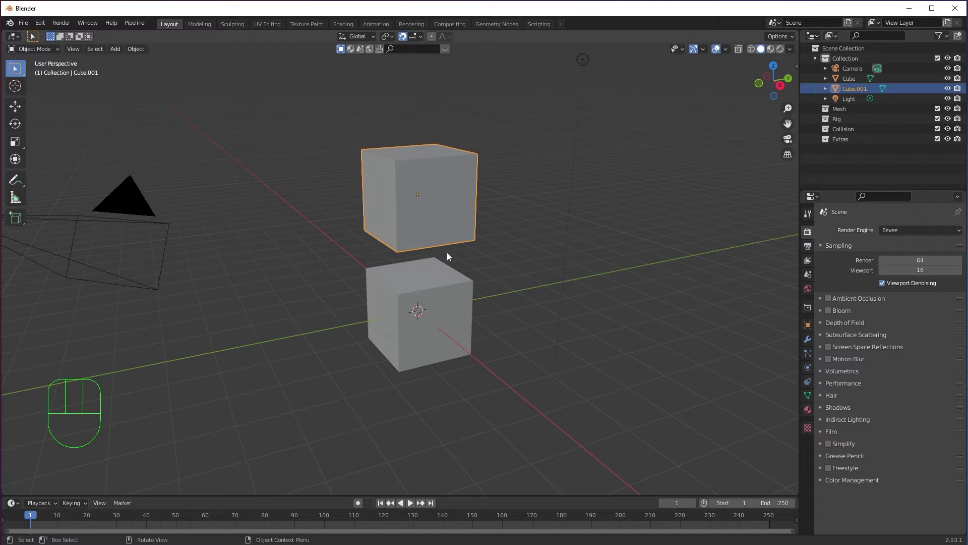
key("g")
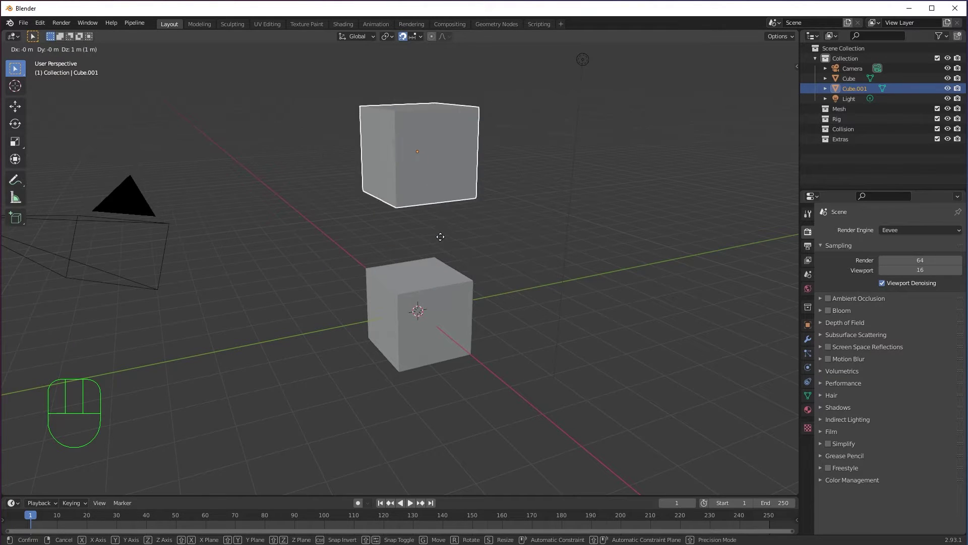
left_click(418, 268)
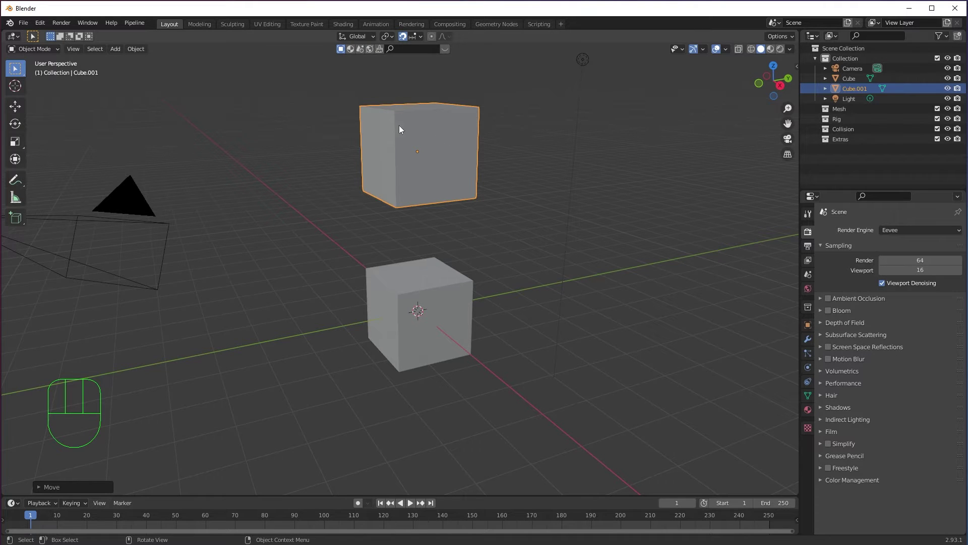
- Set the snap element type to Vertex
left_click(418, 36)
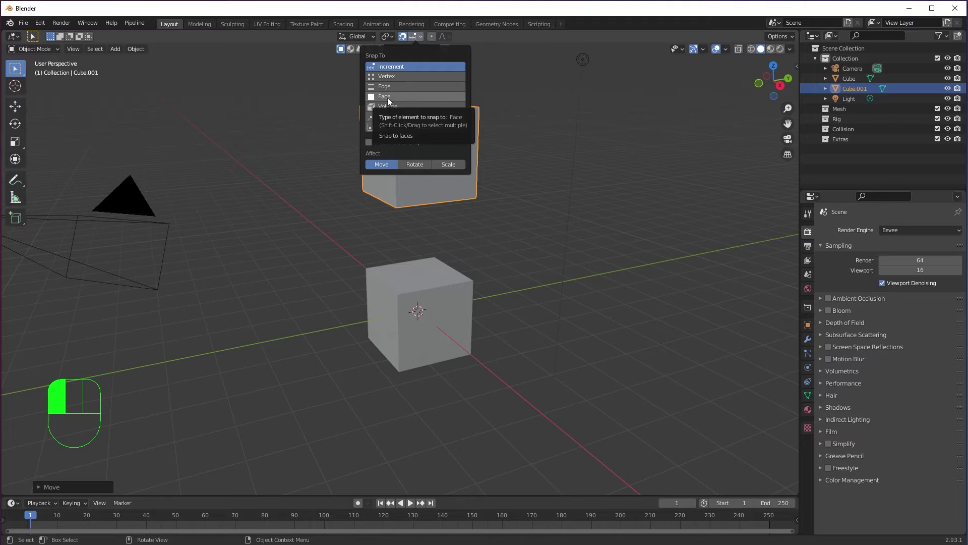
left_click(413, 38)
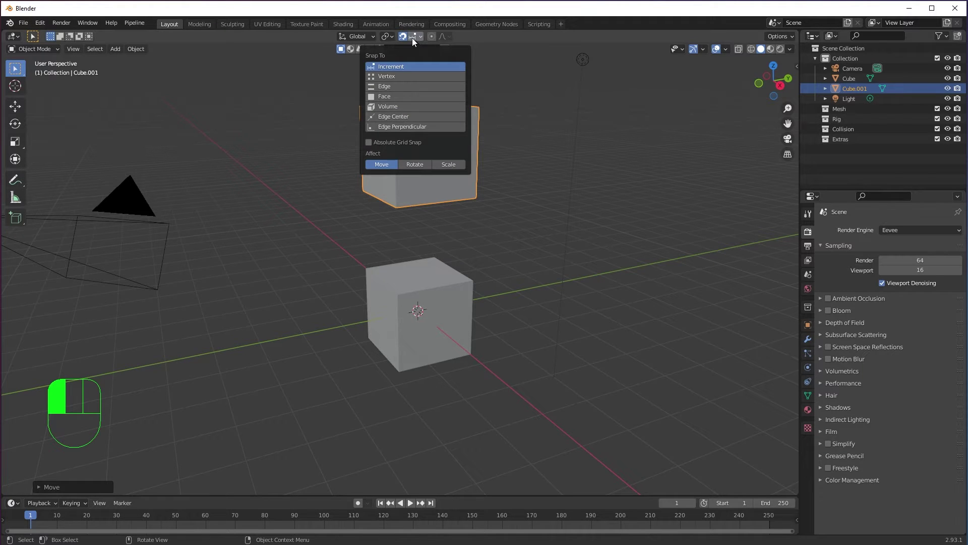
left_click(398, 75)
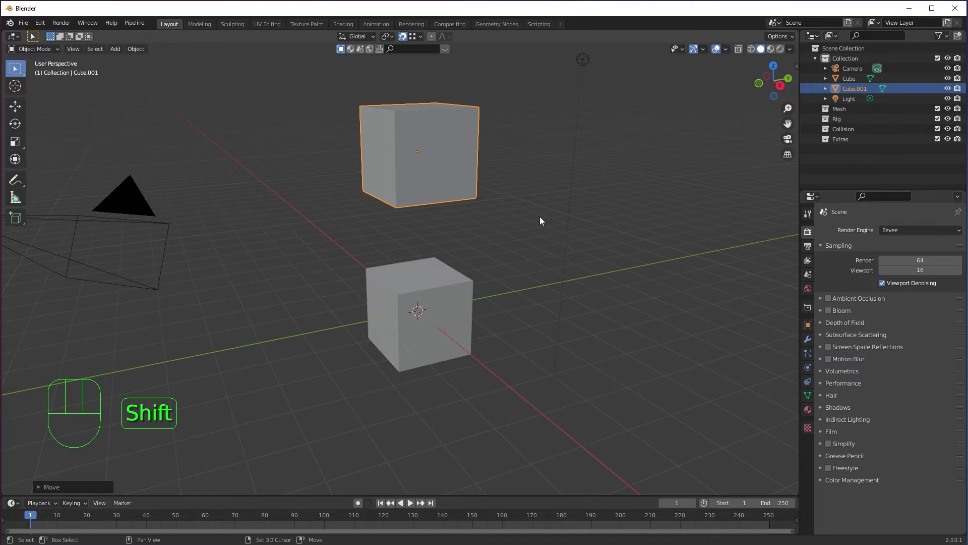
- Toggle snapping on and off several times, ending with it disabled
key("shift+Tab")
key("shift+Tab")
key("shift+Tab")
key("shift+Tab")
key("shift+Tab")
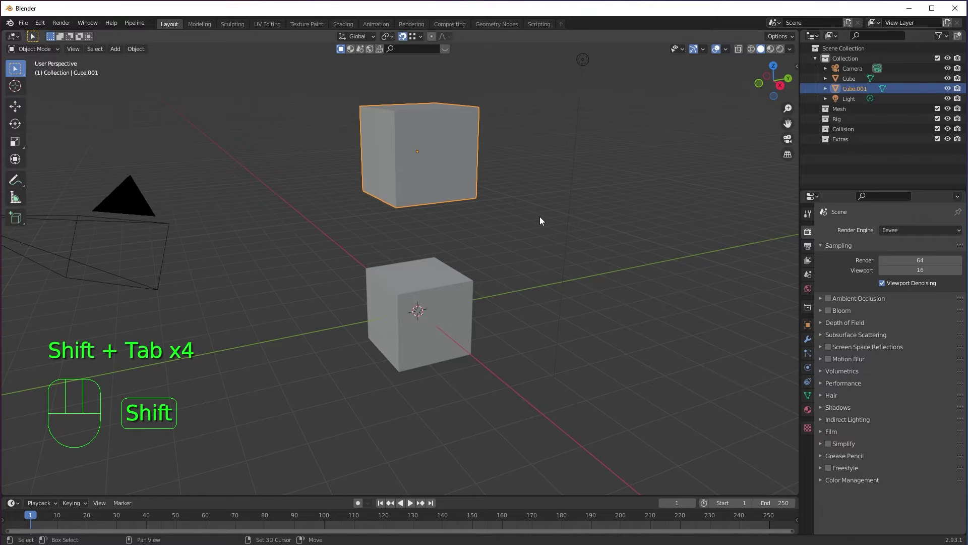
- Select the upper cube and check which snap element type is active
left_click(500, 252)
left_click(452, 165)
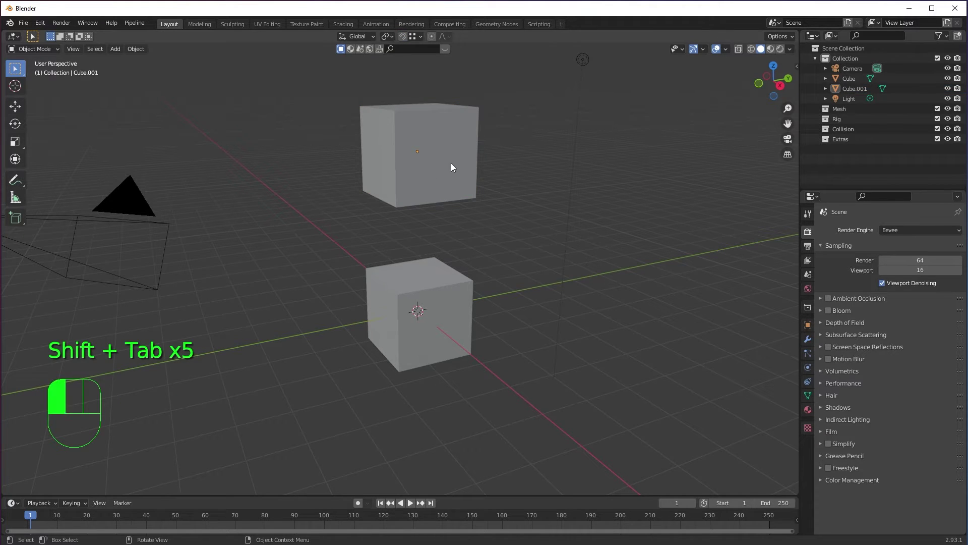
middle_click_drag(454, 175, 458, 244)
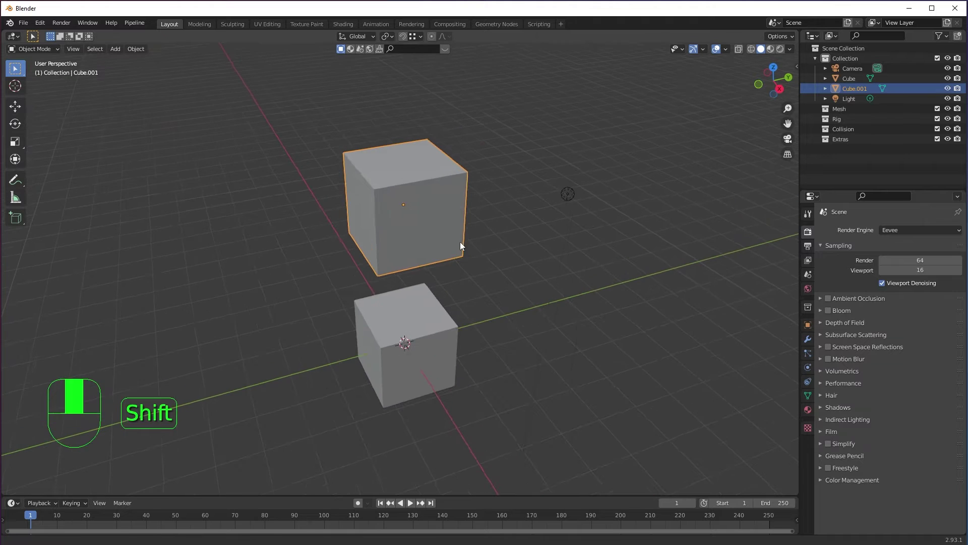
scroll(463, 221, "down", 3, "shift")
scroll(441, 198, "up", 3)
middle_click_drag(443, 200, 515, 217)
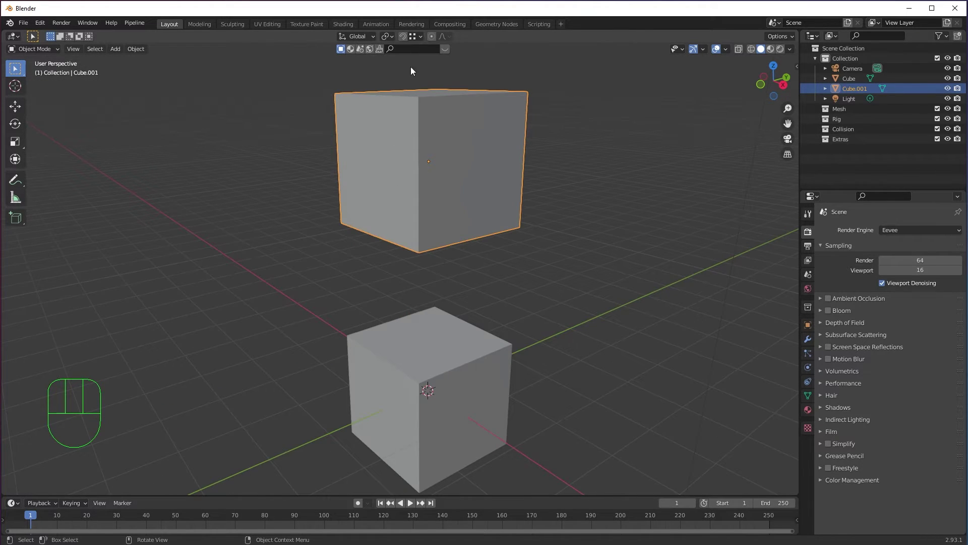
left_click(420, 36)
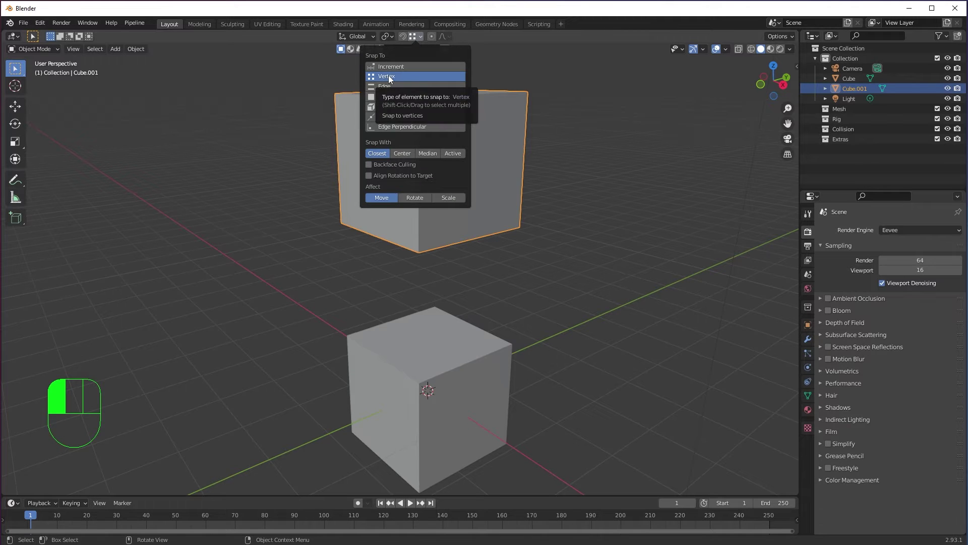
left_click(487, 84)
left_click(398, 219)
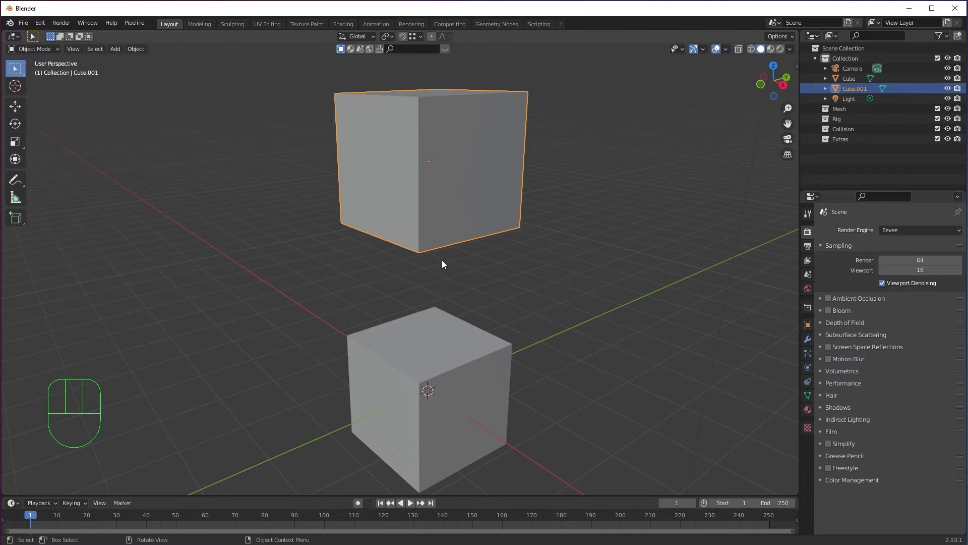
- Enter Edit Mode on the lower cube and select corner vertices of its top face one after another
middle_click_drag(442, 259, 445, 249)
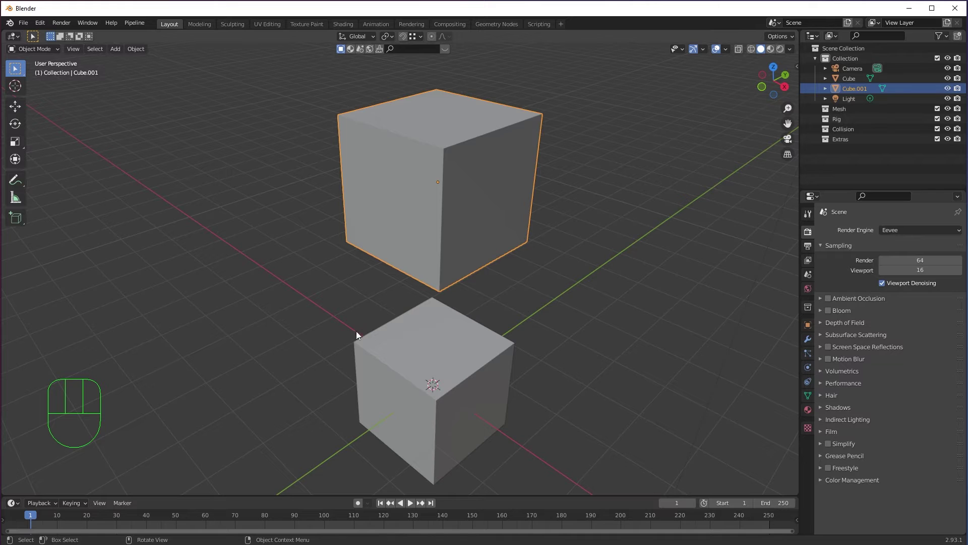
middle_click_drag(474, 358, 451, 306, "shift")
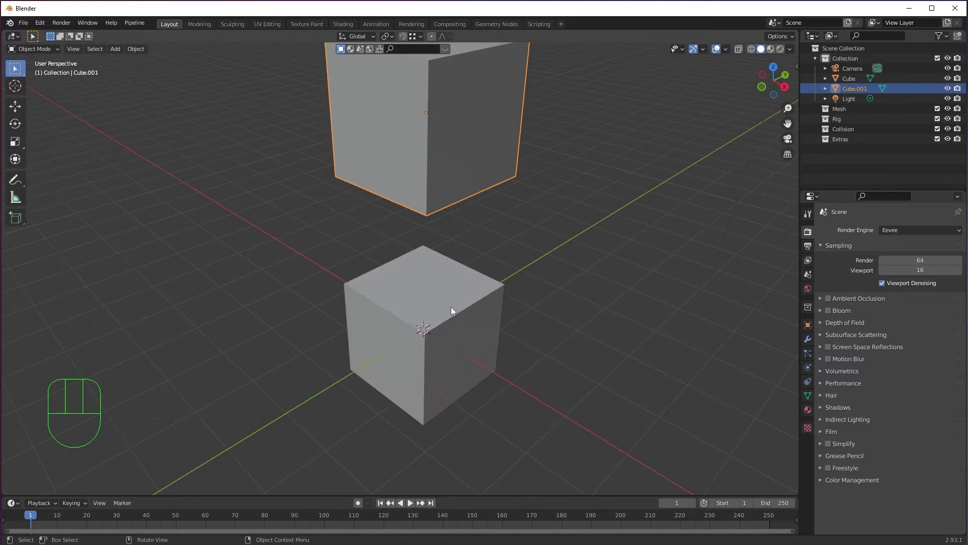
scroll(415, 326, "up", 2)
left_click(405, 309)
key("Tab")
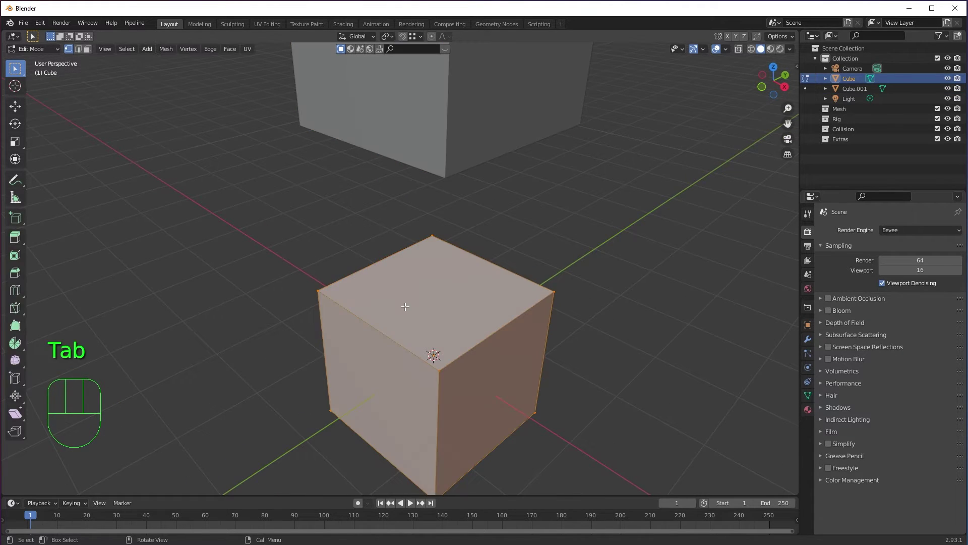
left_click(304, 276)
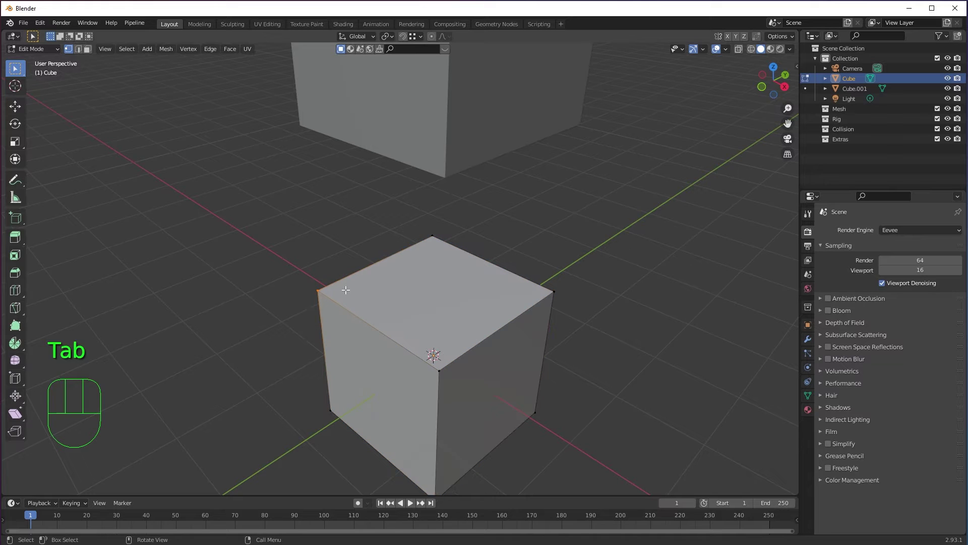
left_click_drag(346, 291, 587, 332)
left_click(430, 365)
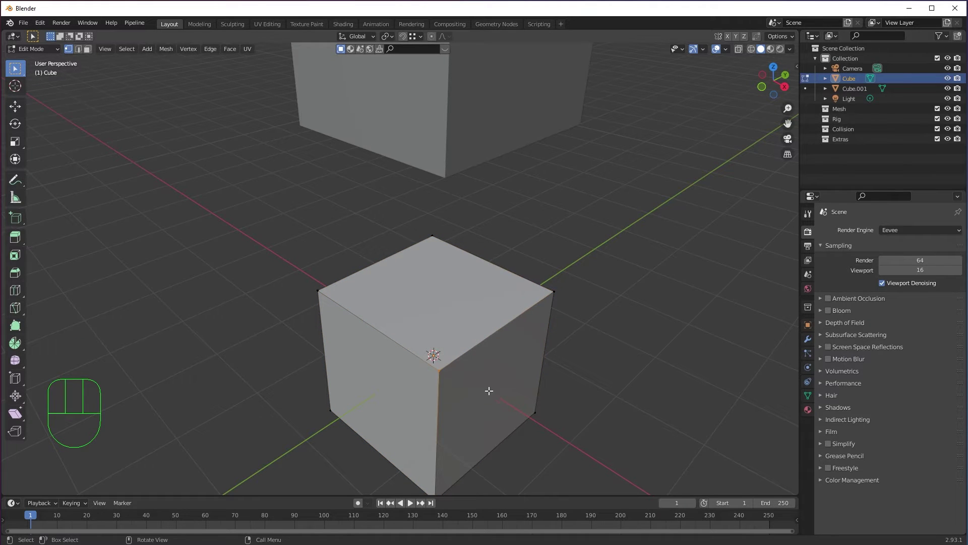
- Try edge selection on the lower cube's rear top edge and face selection on its side and top faces
key("2")
left_click(487, 260)
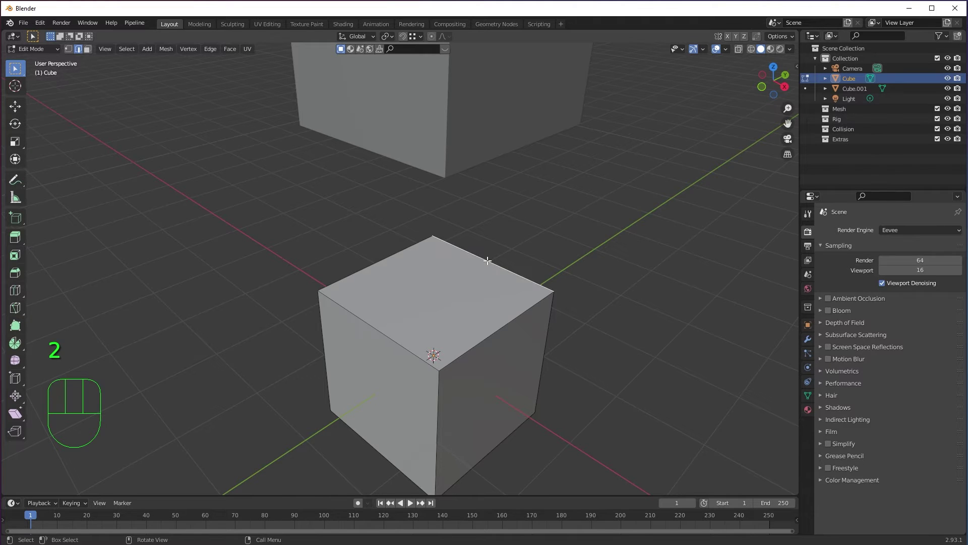
key("3")
left_click(404, 343)
left_click(493, 379)
left_click(434, 318)
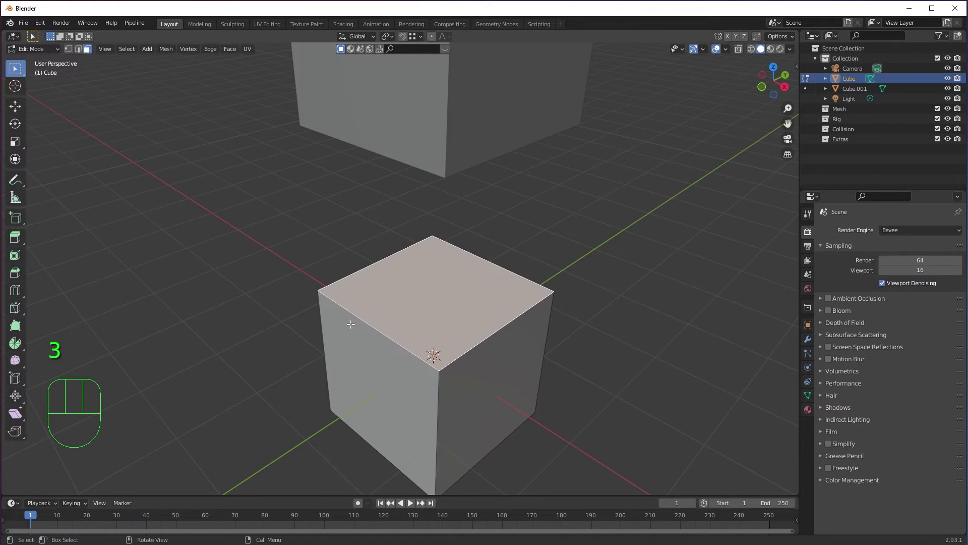
left_click(351, 324)
- Select only the left corner vertex of the lower cube's top face in vertex mode and return to Object Mode
key("1")
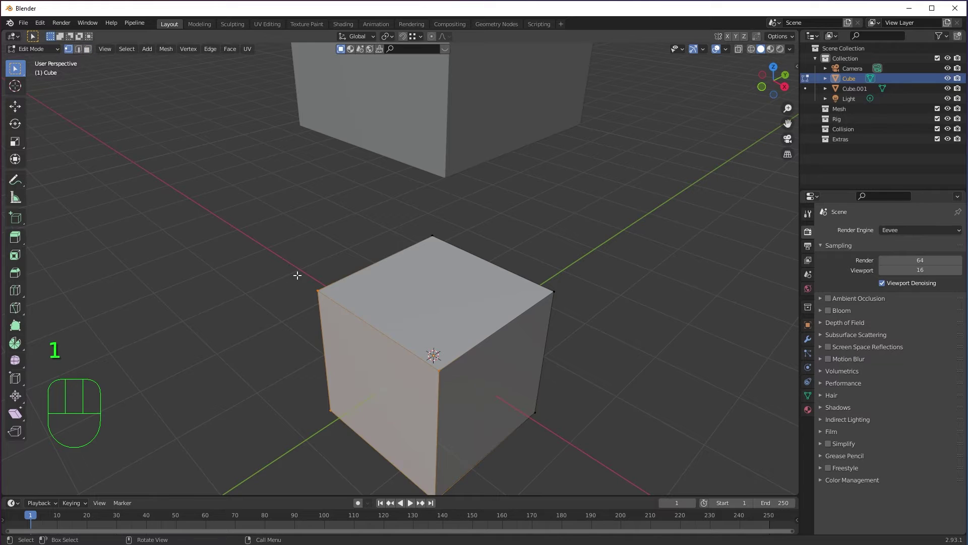
left_click(287, 265)
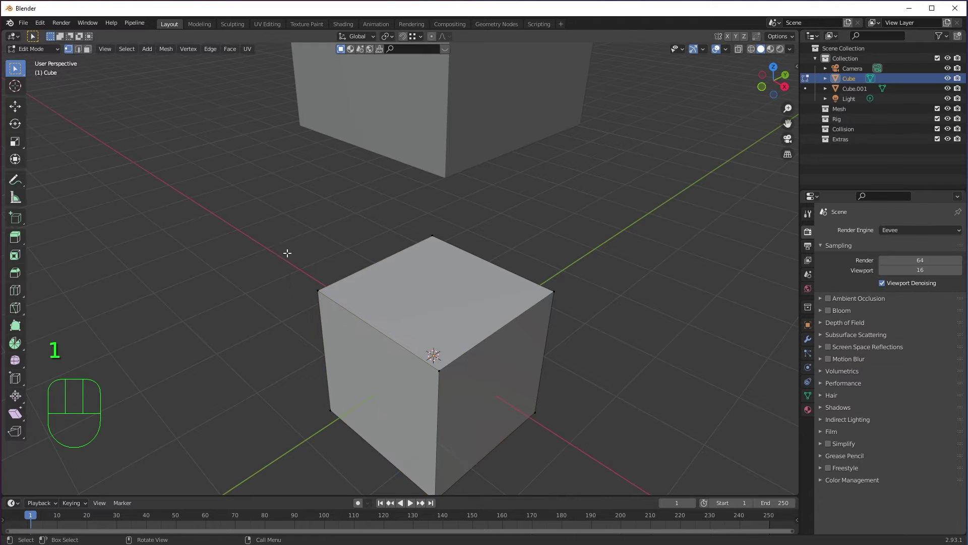
left_click(317, 290)
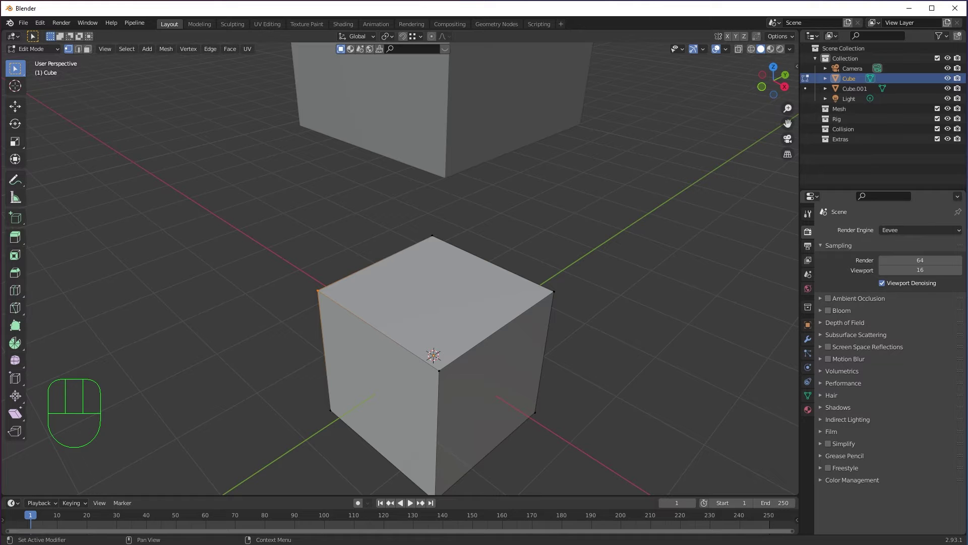
mouse_move(515, 237)
middle_mouse_down()
mouse_move(519, 252)
mouse_move(504, 250)
middle_mouse_up()
key("Tab")
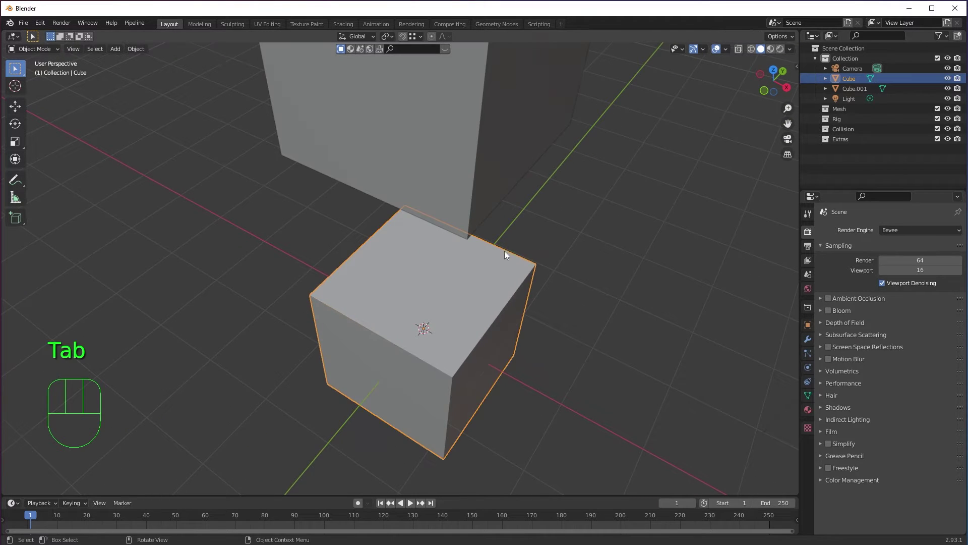
- Move the upper cube, trying temporary vertex snapping against the lower cube's top corners, and place it clear of the lower cube
middle_click_drag(580, 283, 525, 253, "shift")
left_click(510, 206)
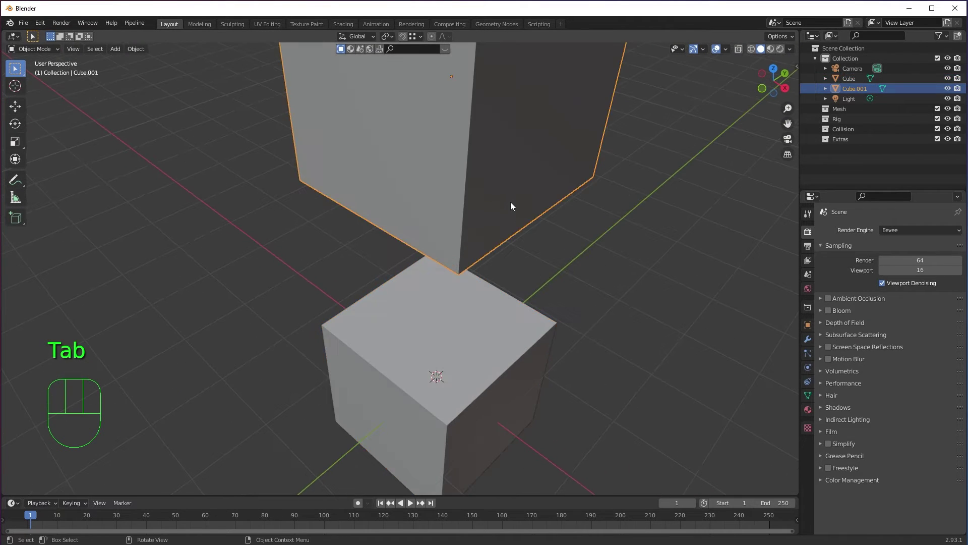
middle_click_drag(511, 205, 514, 270, "shift")
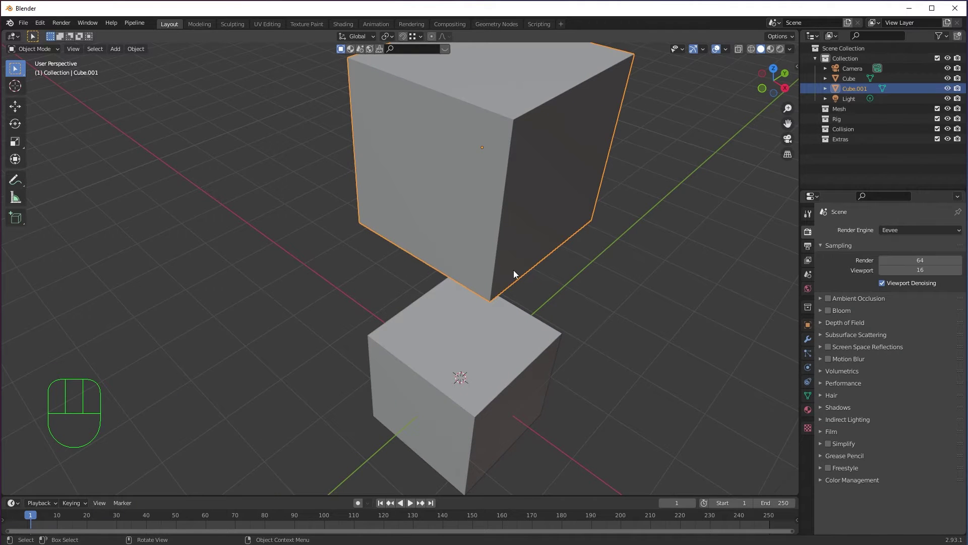
key("g")
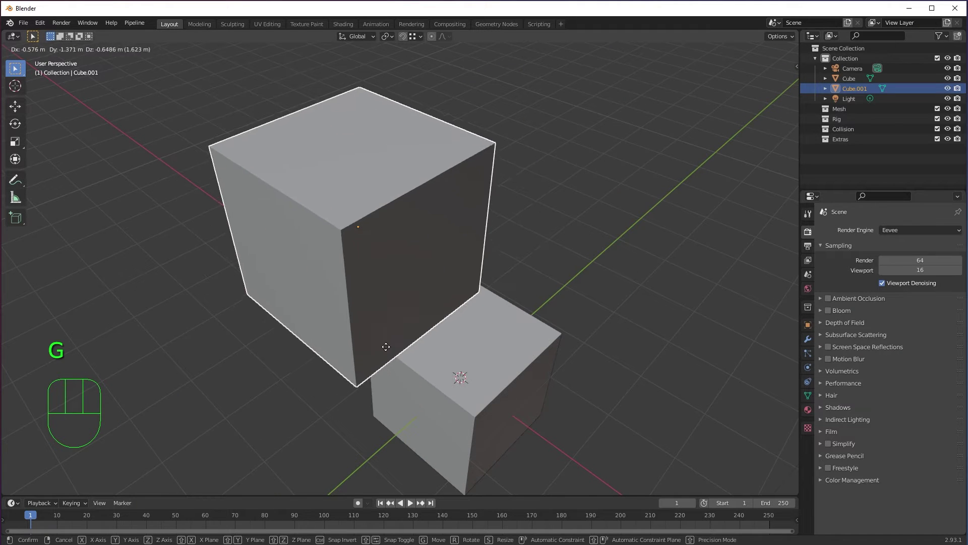
key("ctrl")
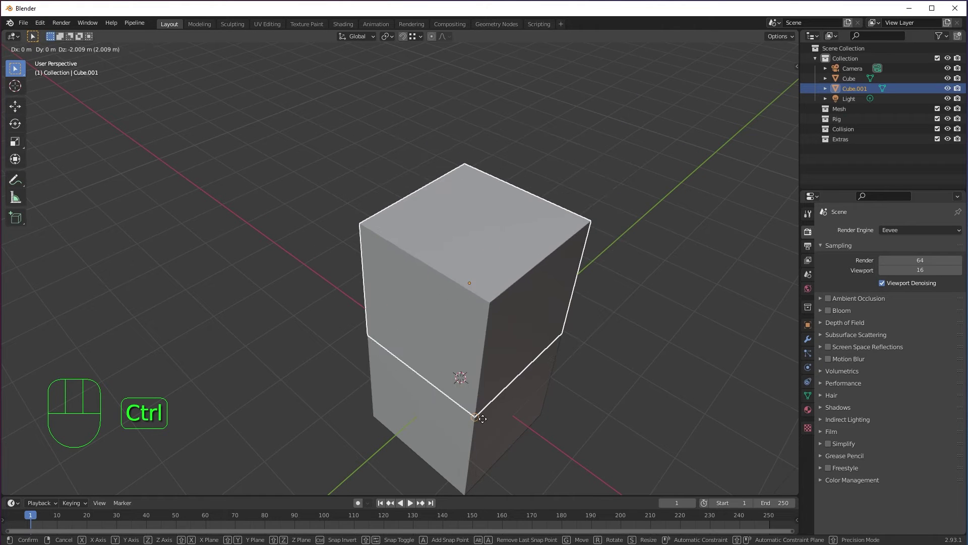
left_click(315, 182)
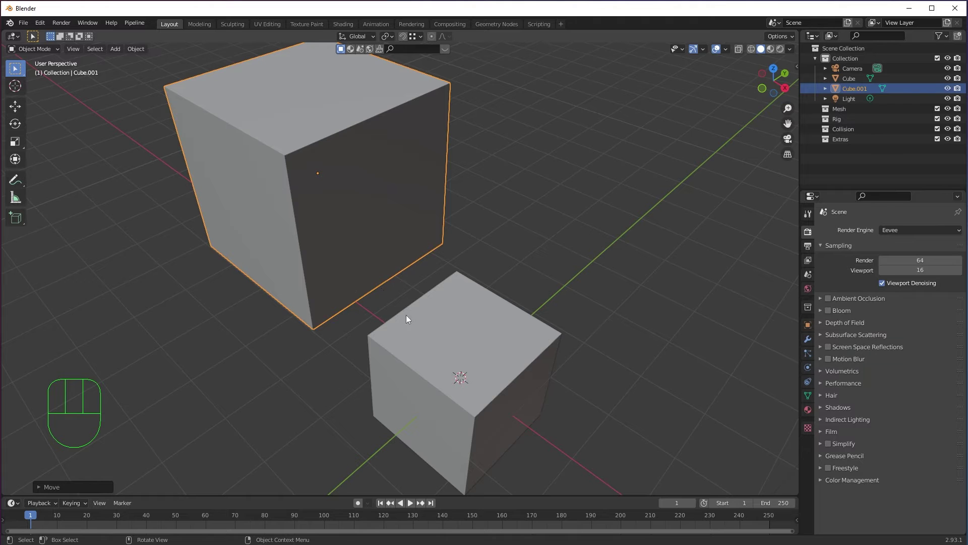
- Enter Edit Mode on the upper cube and select its bottom front corner vertex
middle_click_drag(407, 315, 401, 337)
key("Tab")
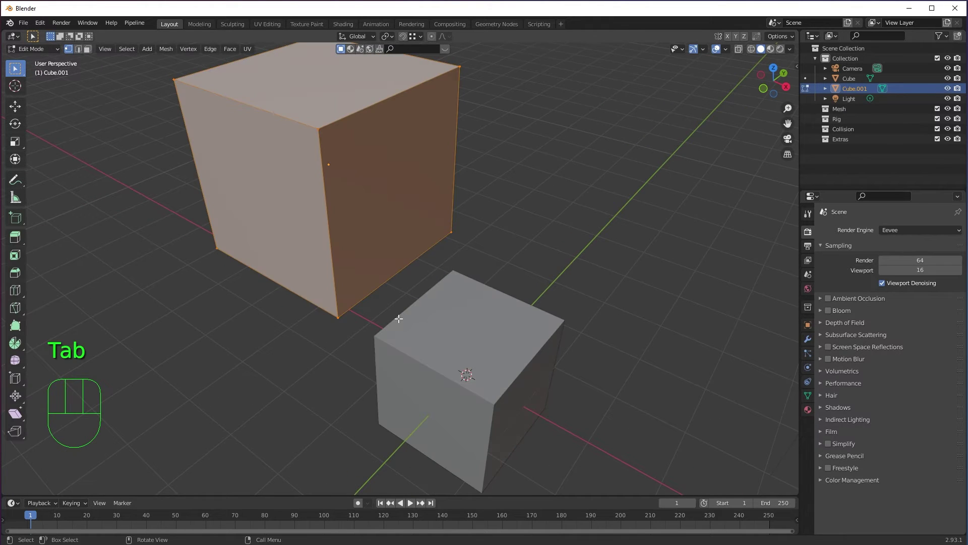
left_click(336, 315)
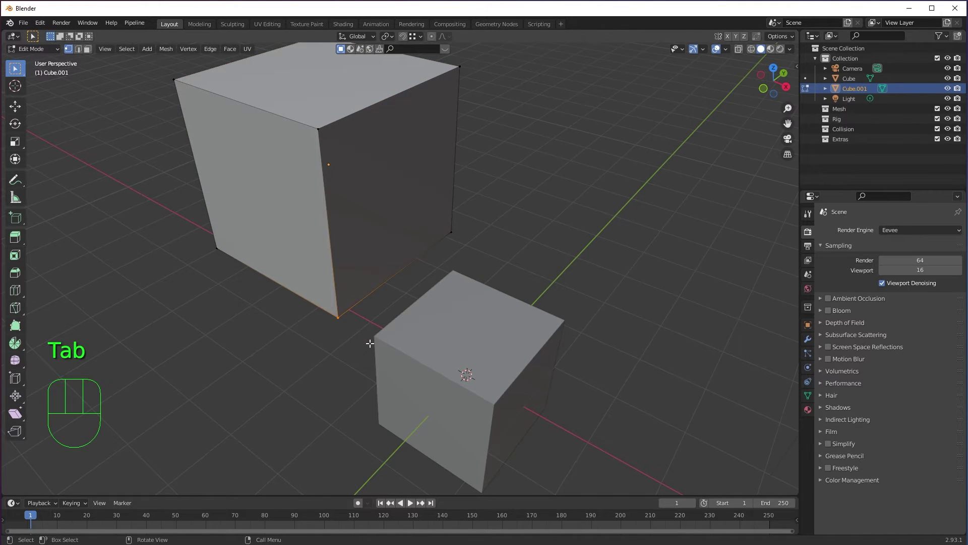
- Try moving the selected corner vertex with temporary vertex snapping near the lower cube's left top corner
key("g")
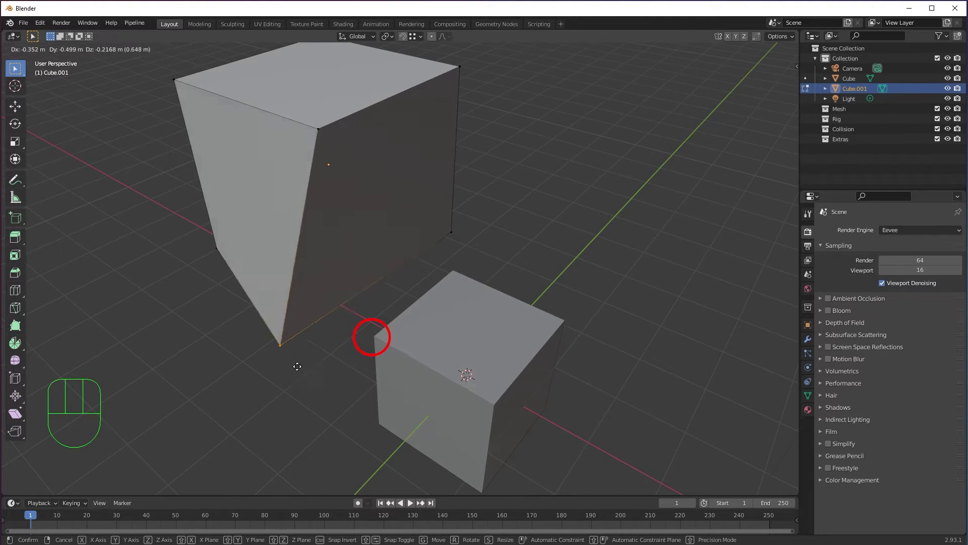
key("ctrl")
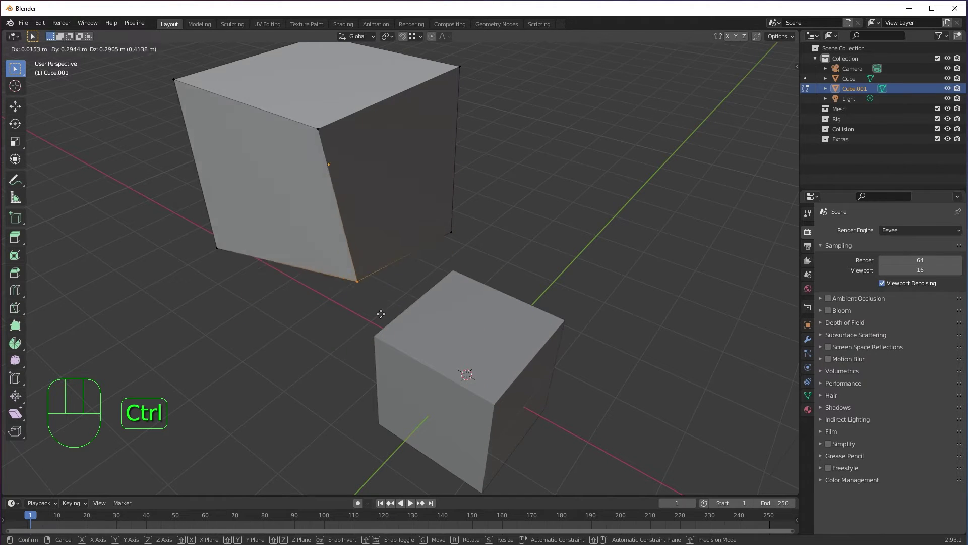
left_click(331, 357)
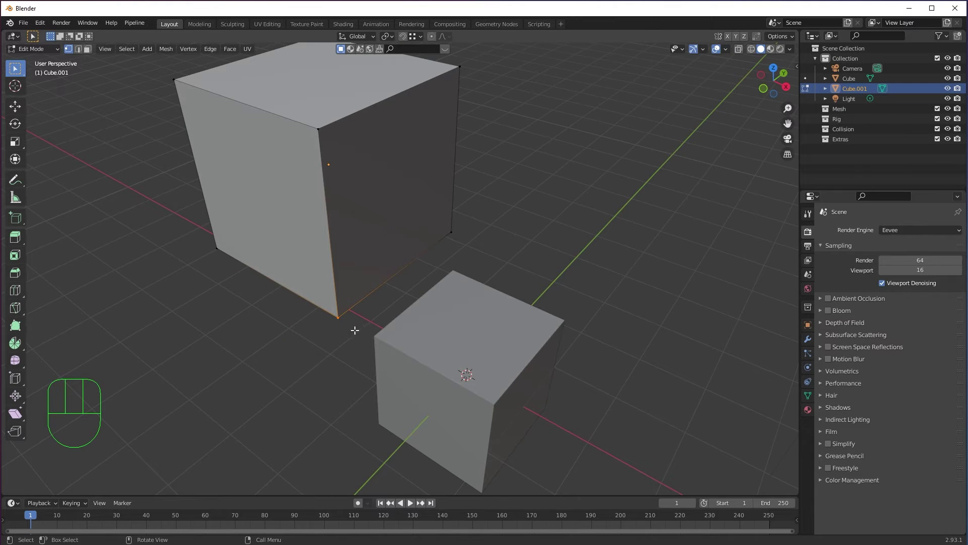
- Set the snapping target to Face and select only the upper cube's bottom front corner vertex
left_click(513, 202)
left_click(419, 36)
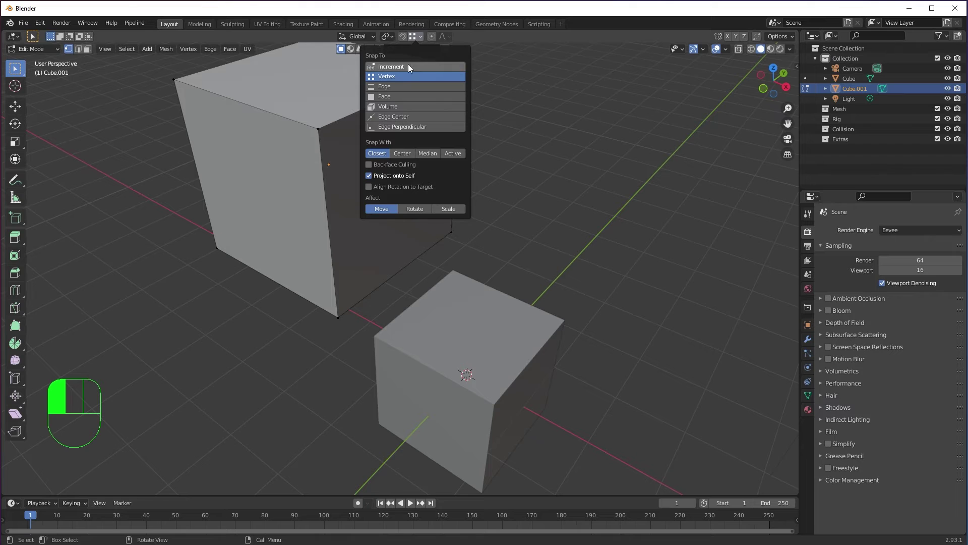
left_click(384, 96)
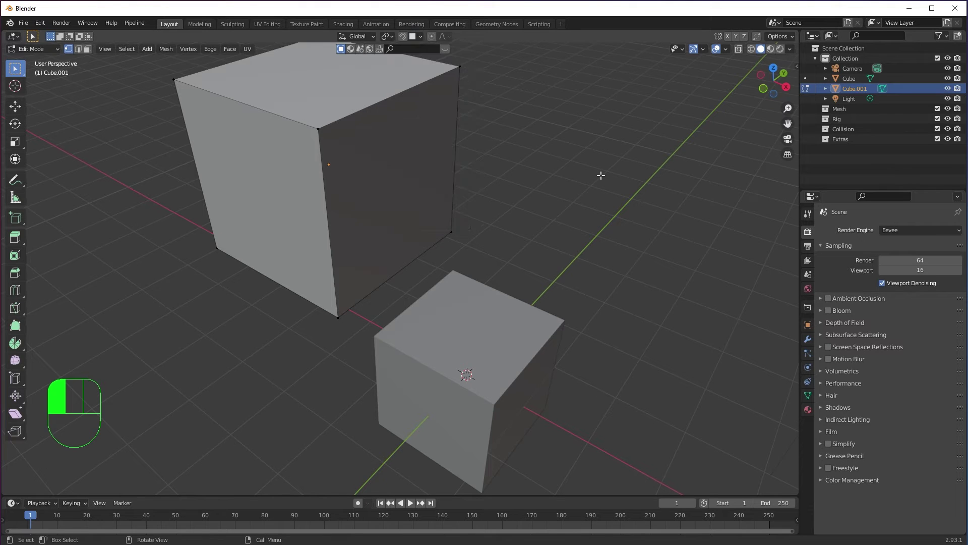
left_click_drag(310, 279, 377, 357)
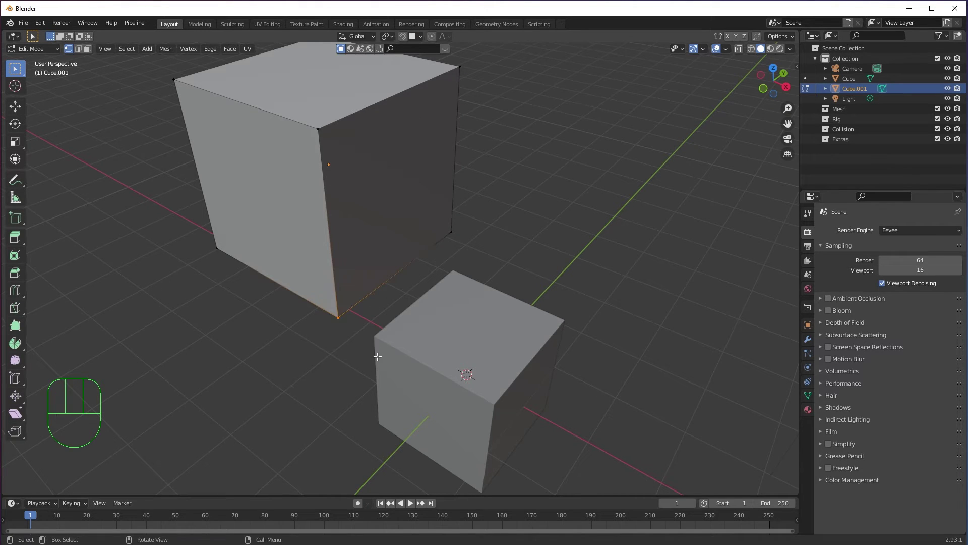
- Move the selected corner vertex with temporary face snapping onto the lower cube's top face and check its contact from other angles
key("g")
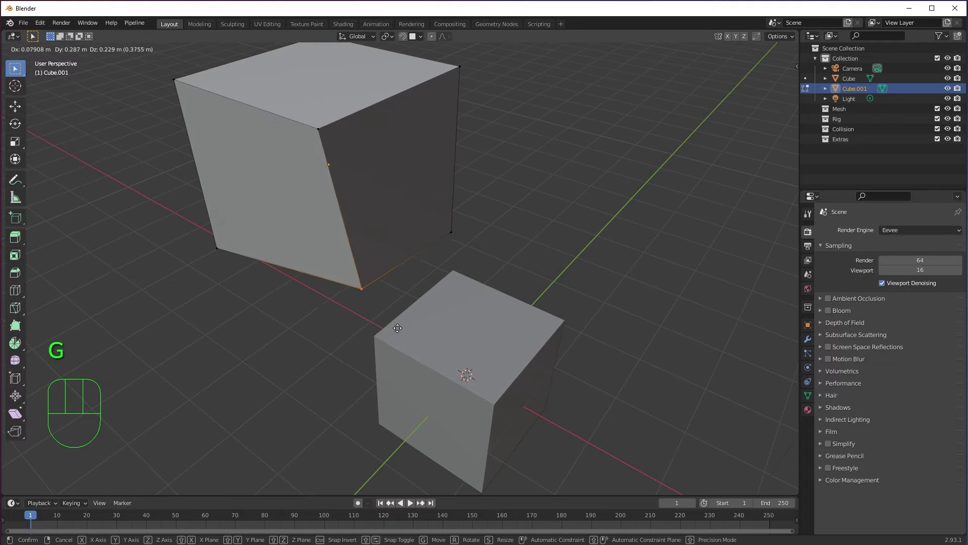
key("ctrl")
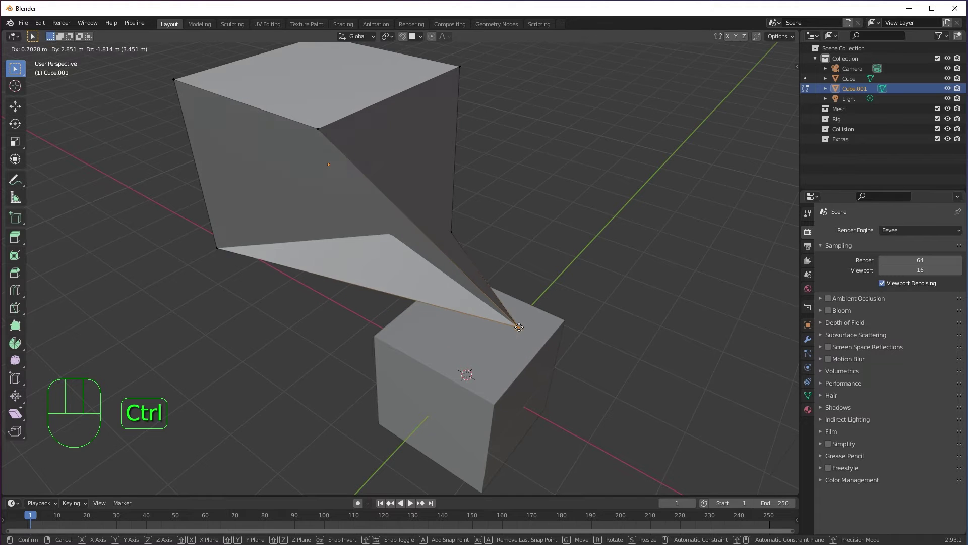
left_click(520, 327)
middle_click_drag(602, 383, 356, 310)
middle_click_drag(427, 321, 466, 261)
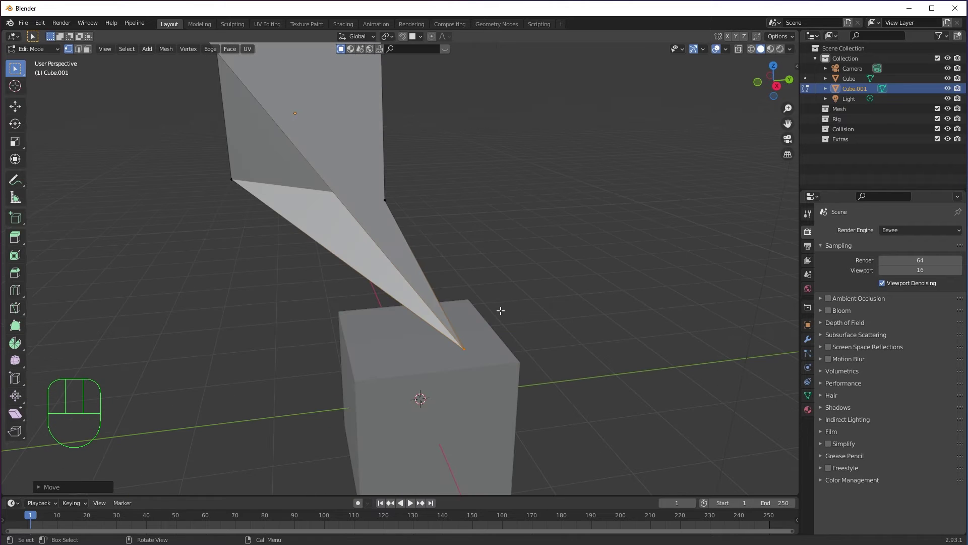
middle_click_drag(501, 311, 383, 273)
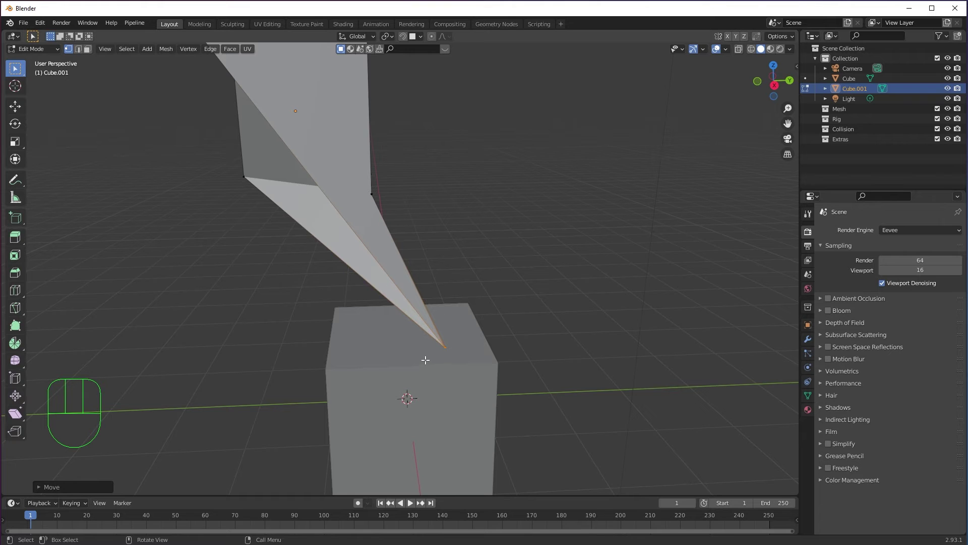
mouse_move(489, 337)
middle_mouse_down()
mouse_move(504, 346)
mouse_move(500, 337)
middle_mouse_up()
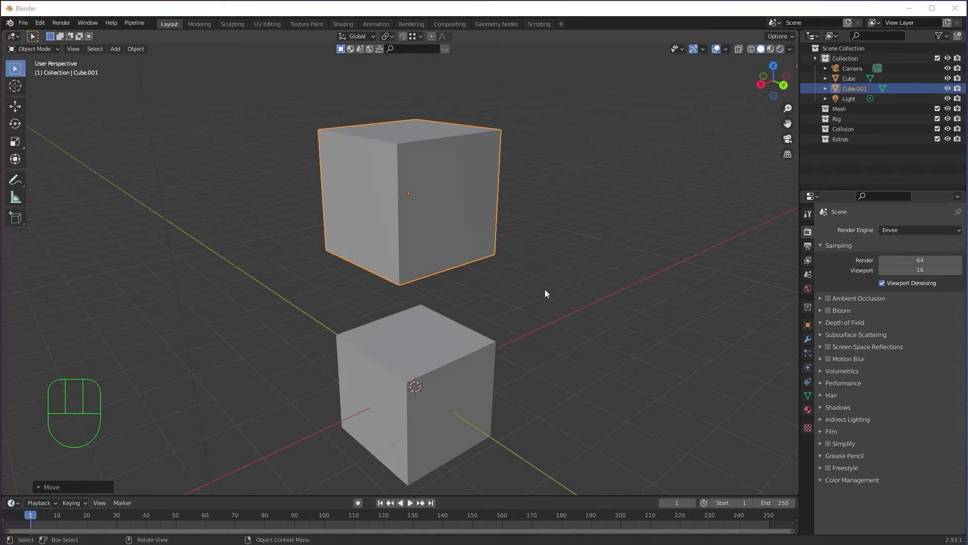
- Select the upper cube in Object Mode and move it with temporary vertex snapping so it stacks exactly on the lower cube
left_click(556, 192)
left_click(410, 208)
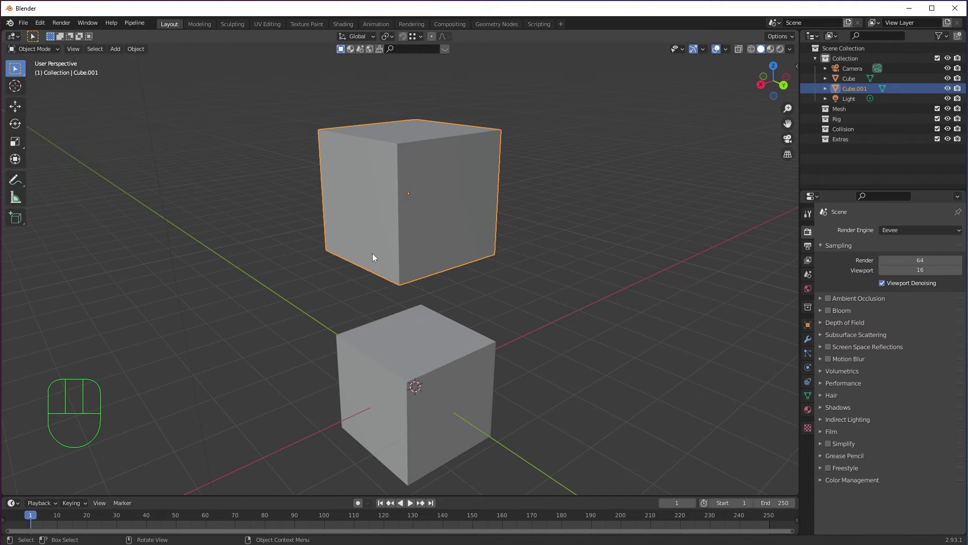
left_click(619, 268)
left_click(457, 242)
middle_click_drag(509, 277, 409, 283)
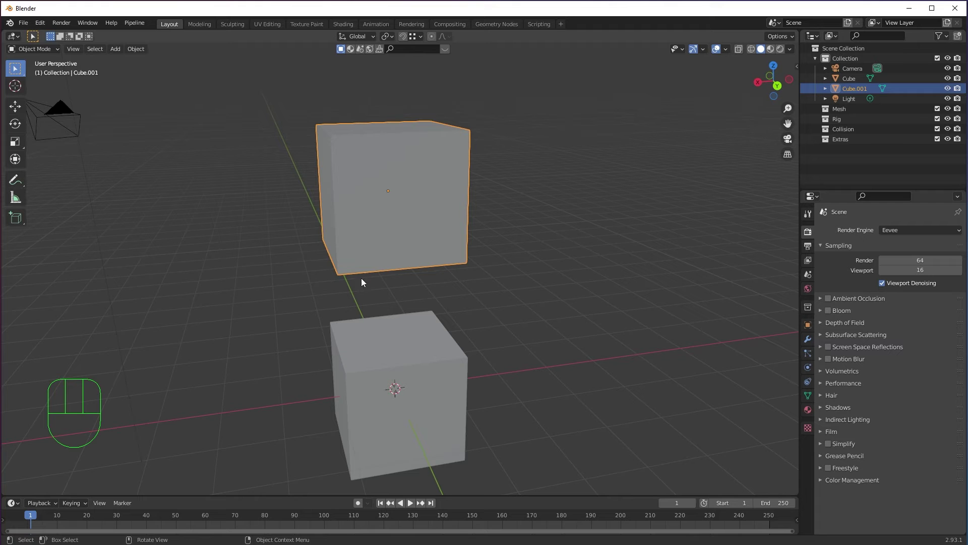
middle_click_drag(401, 326, 468, 305)
key("g")
key("ctrl")
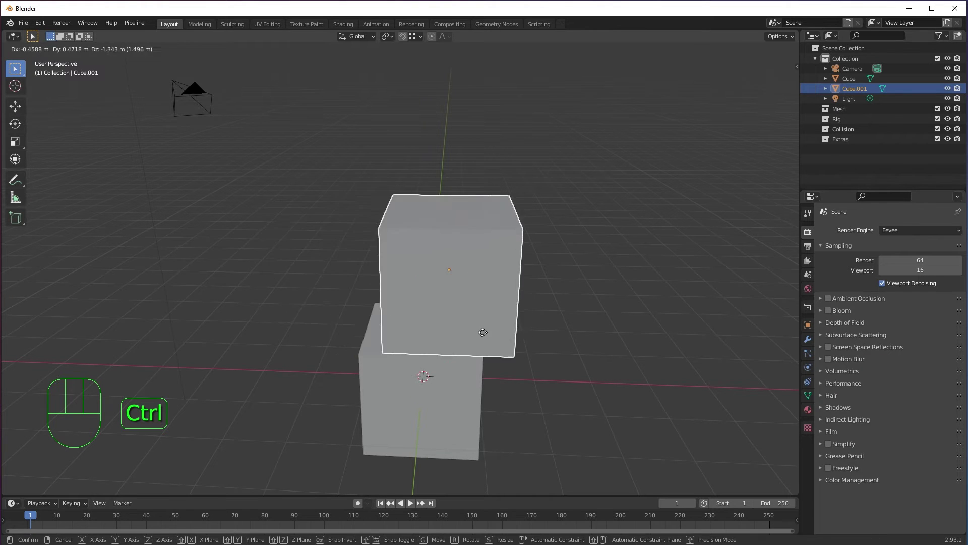
left_click(386, 308)
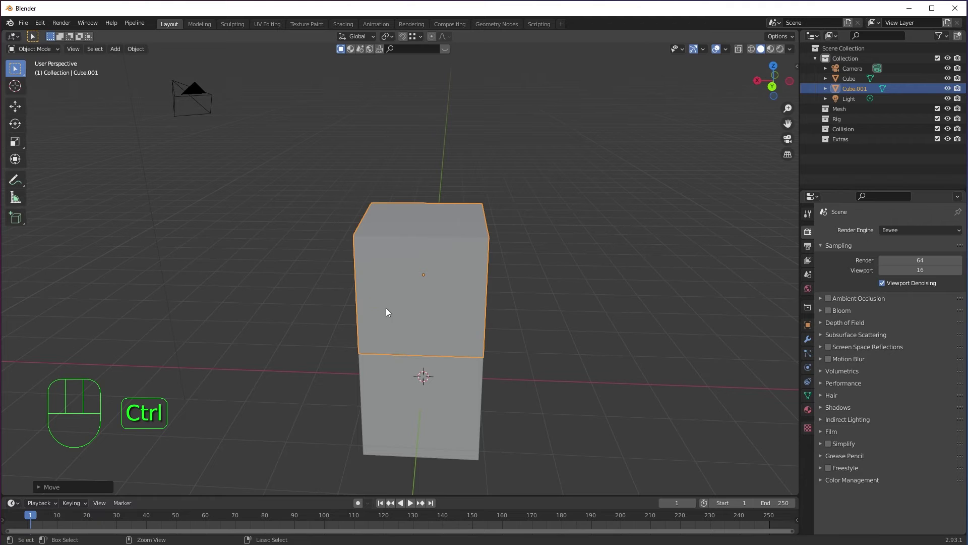
- Move the stacked cube along the X axis beside the lower cube's top edge, and move it back on top
key("g")
key("x")
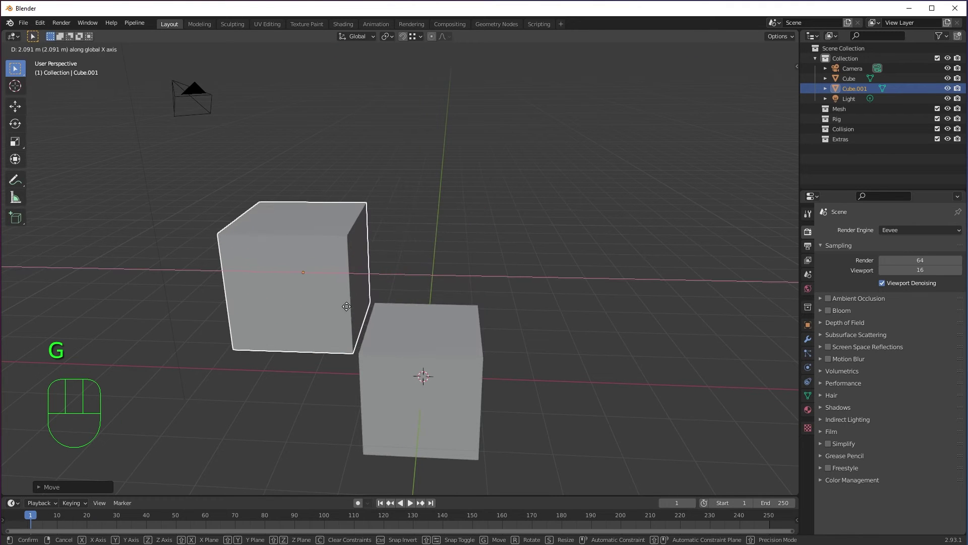
left_click(352, 310)
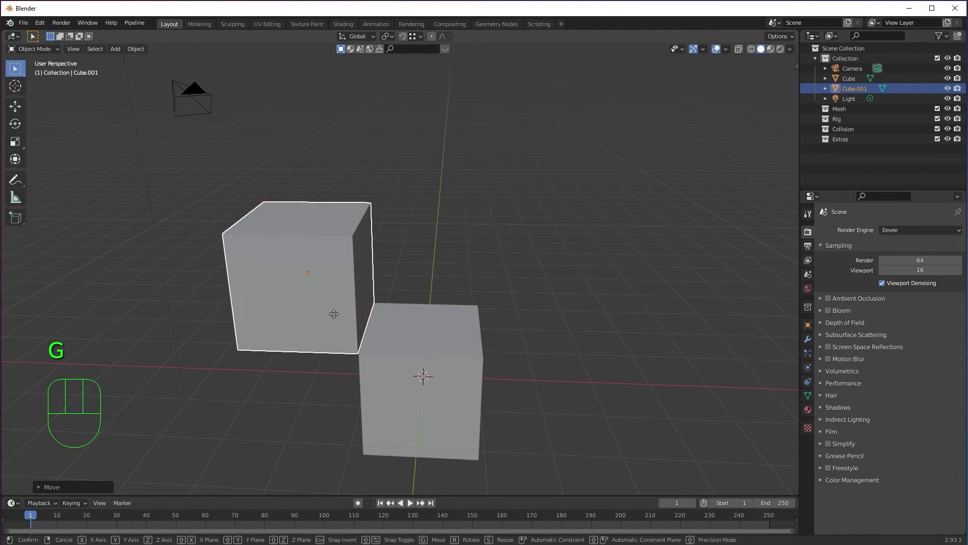
key("g")
left_click(451, 305)
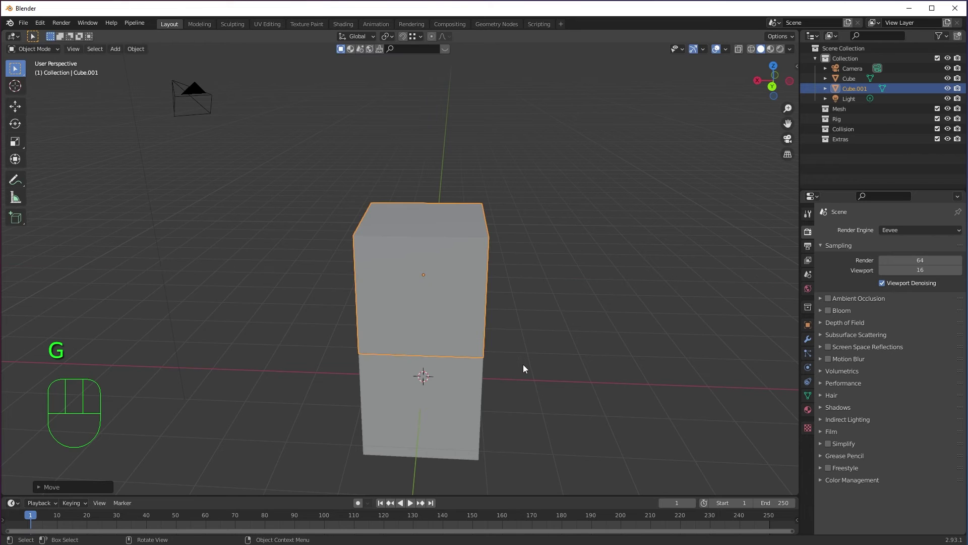
- Undo the last moves of the upper cube and clear the selection
key("ctrl+z")
key("ctrl+z")
key("ctrl+z")
middle_click_drag(568, 279, 589, 279)
left_click(482, 266)
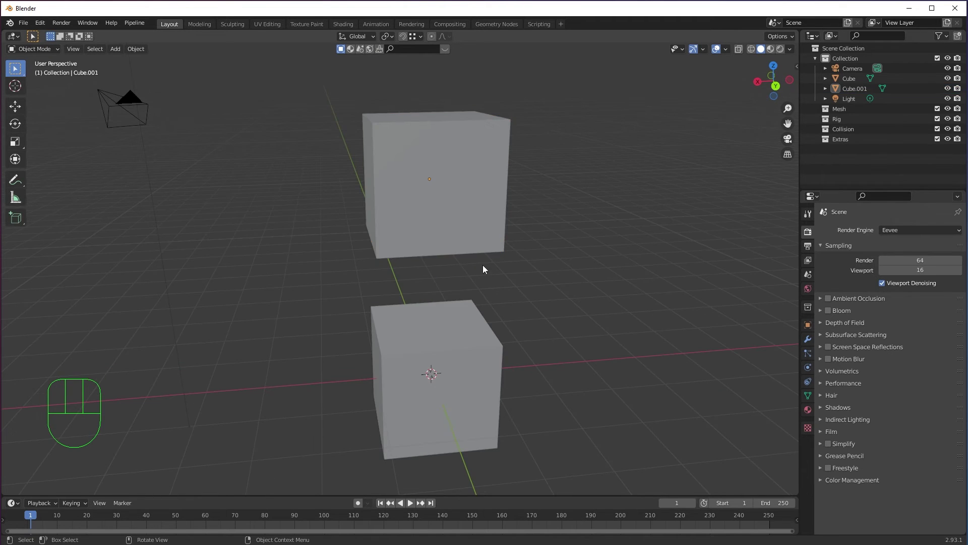
- Select the upper cube and move it about 2.59 m along the global X axis
left_click(486, 236)
middle_click_drag(485, 236, 415, 246)
key("g")
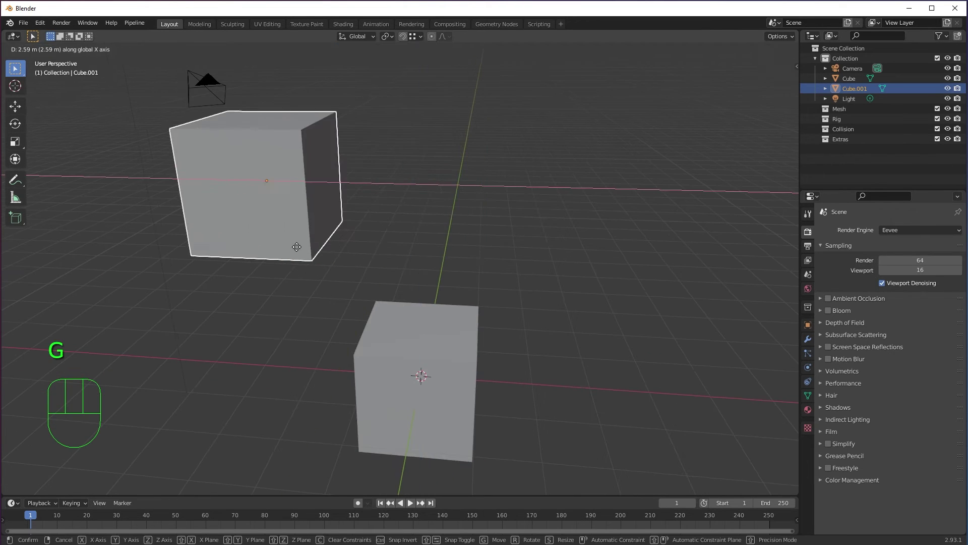
left_click(302, 251)
- Move the upper cube with temporary vertex snapping so its bottom edge meets the lower cube's top edge on the +X side
key("g")
key("g")
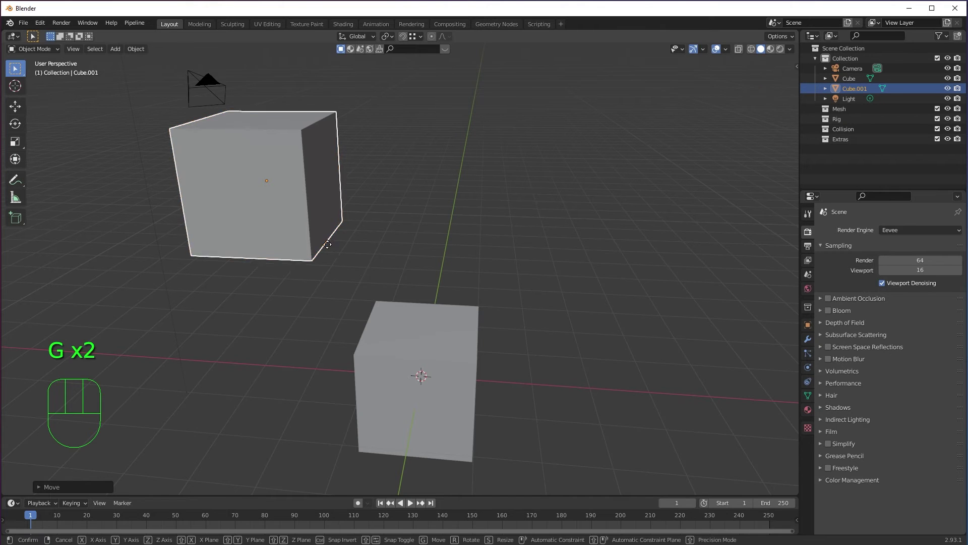
key("ctrl")
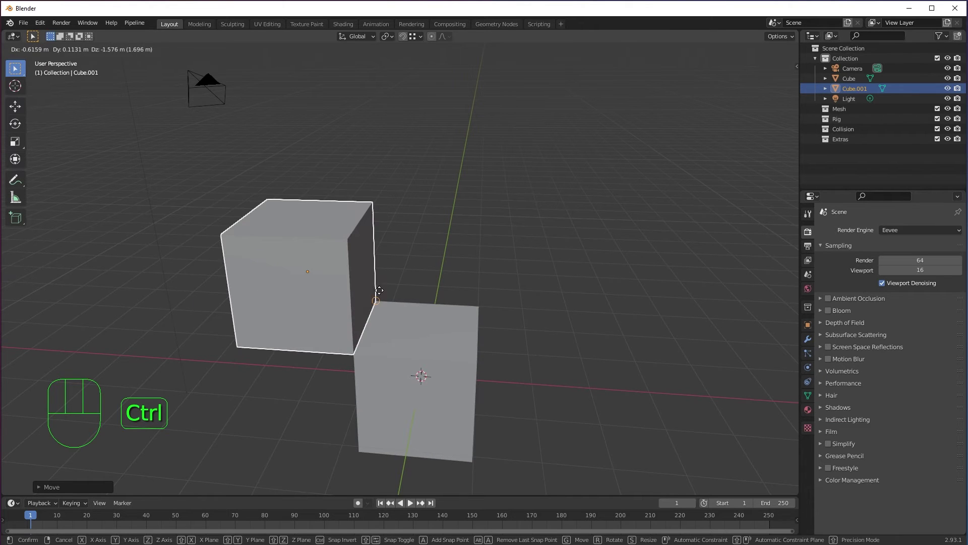
left_click(398, 332)
middle_click_drag(397, 332, 428, 312)
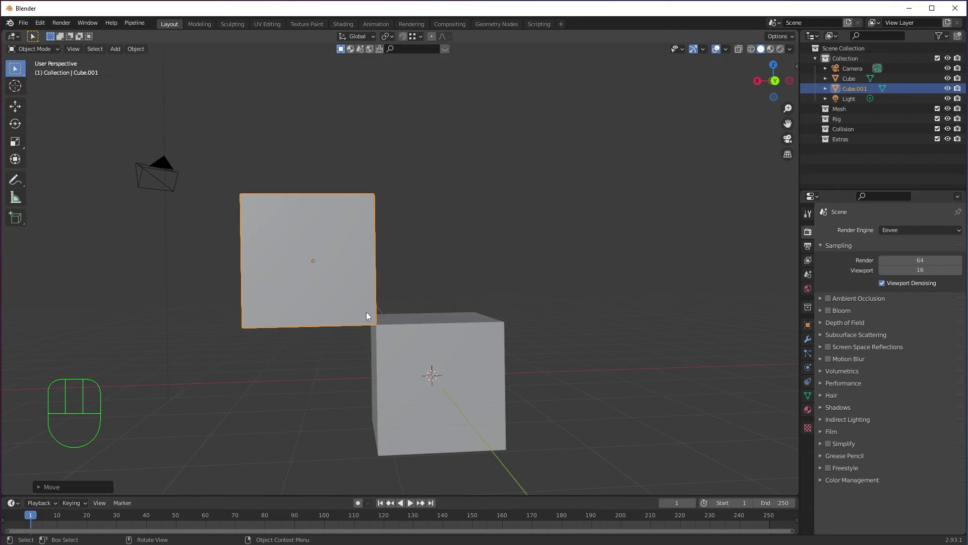
middle_click_drag(366, 311, 398, 318)
- Move the upper cube clear to the -X side and vertex-snap its bottom edge to the lower cube's top edge there
key("g")
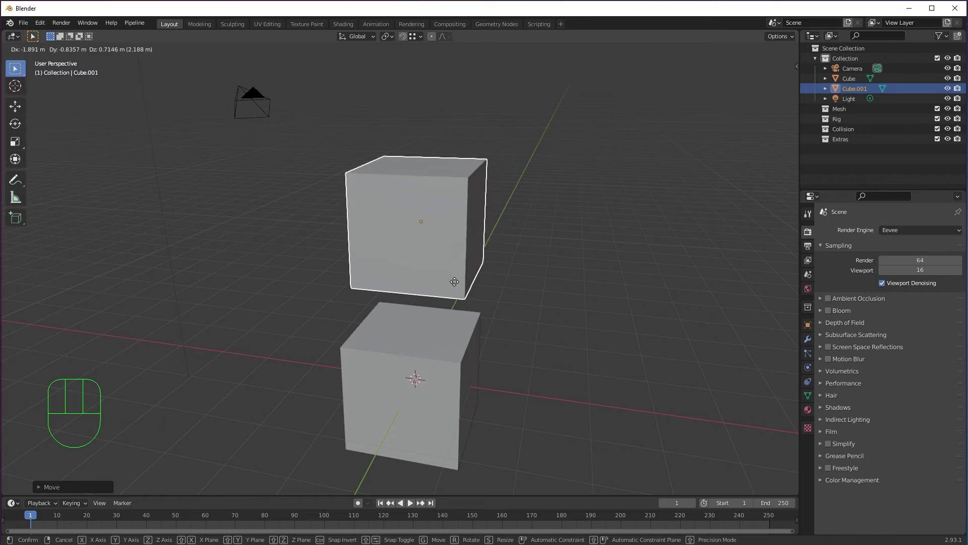
left_click(616, 296)
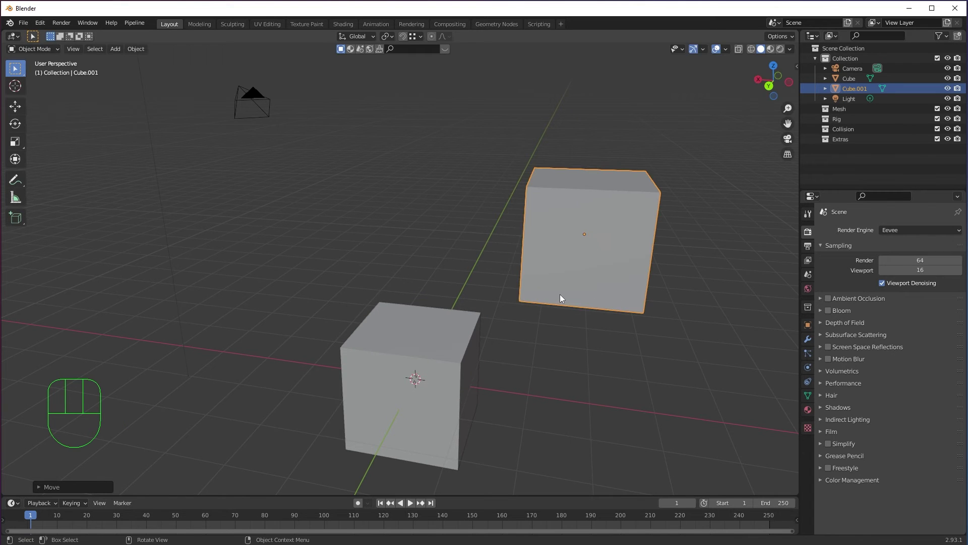
key("g")
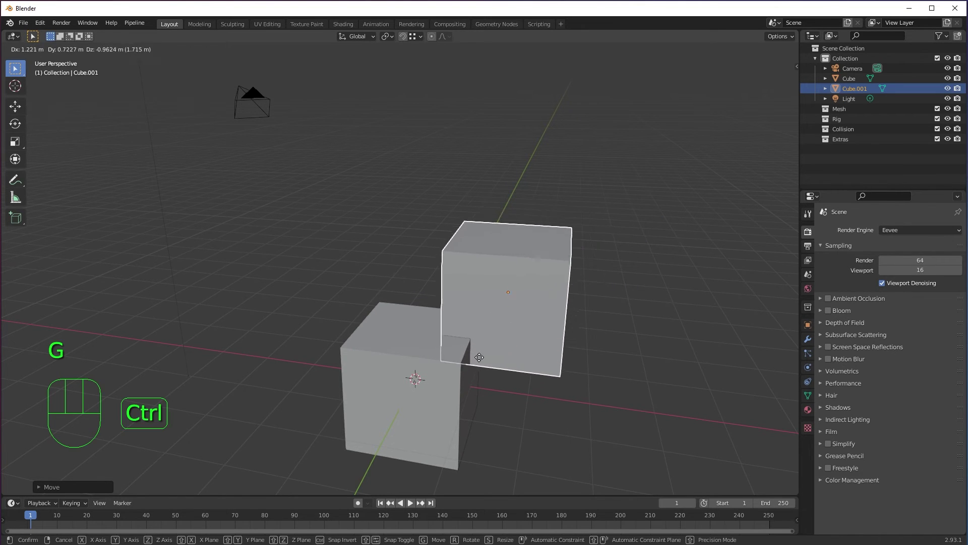
left_click(470, 364)
middle_click_drag(470, 364, 560, 368)
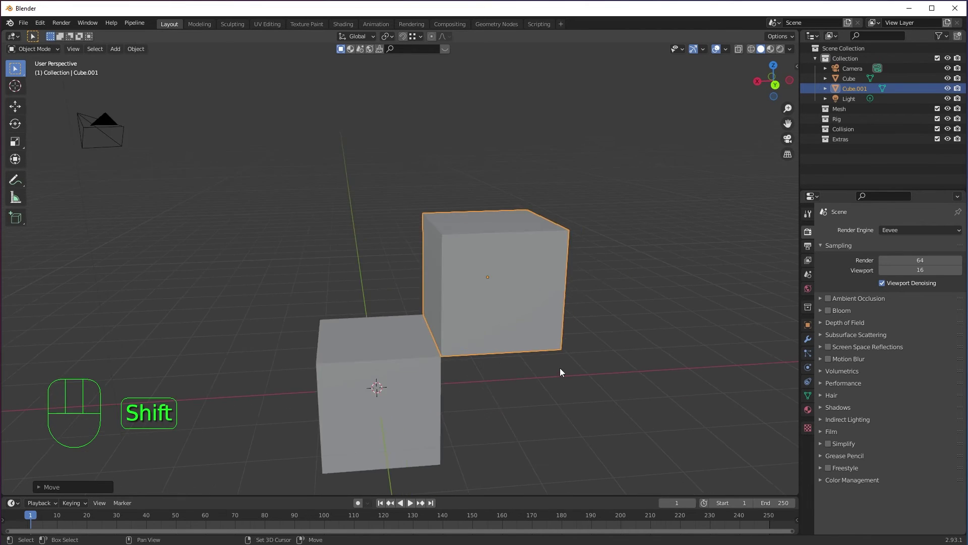
- Move the upper cube freely to a position floating above the lower cube
key("g")
left_click(389, 268)
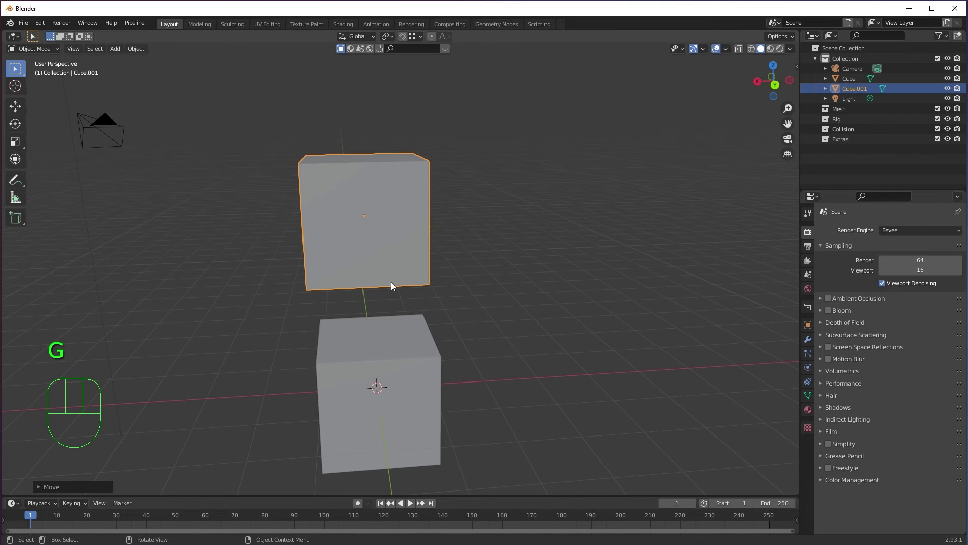
key("g")
left_click(385, 250)
middle_click_drag(385, 250, 464, 299)
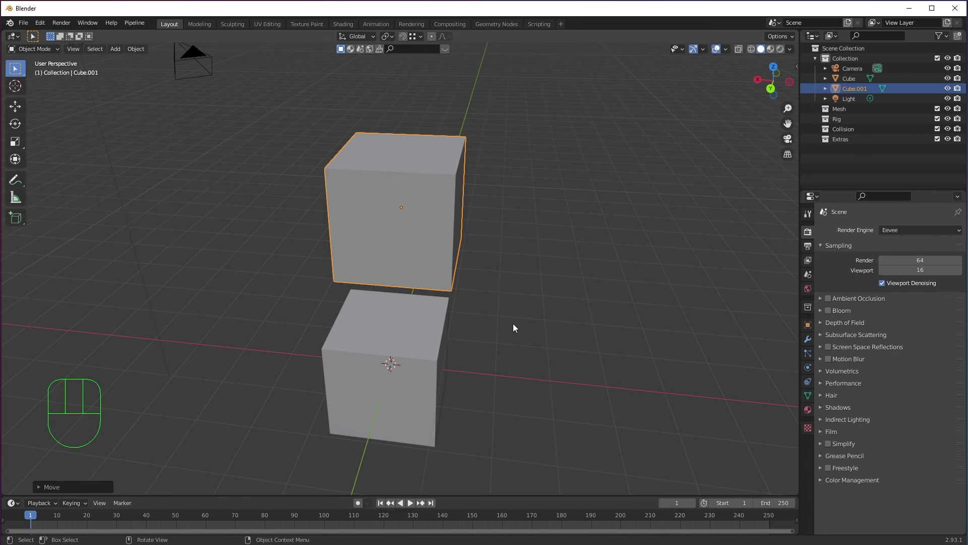
- Review the snapping target types without changing them, clear the selection and examine both cubes from another side
left_click(416, 35)
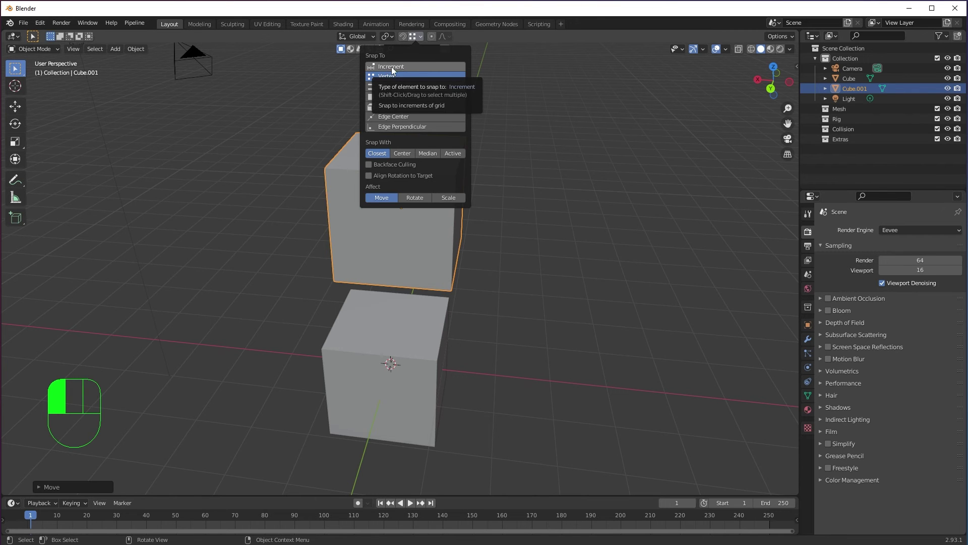
left_click(637, 119)
middle_click_drag(560, 243, 277, 246)
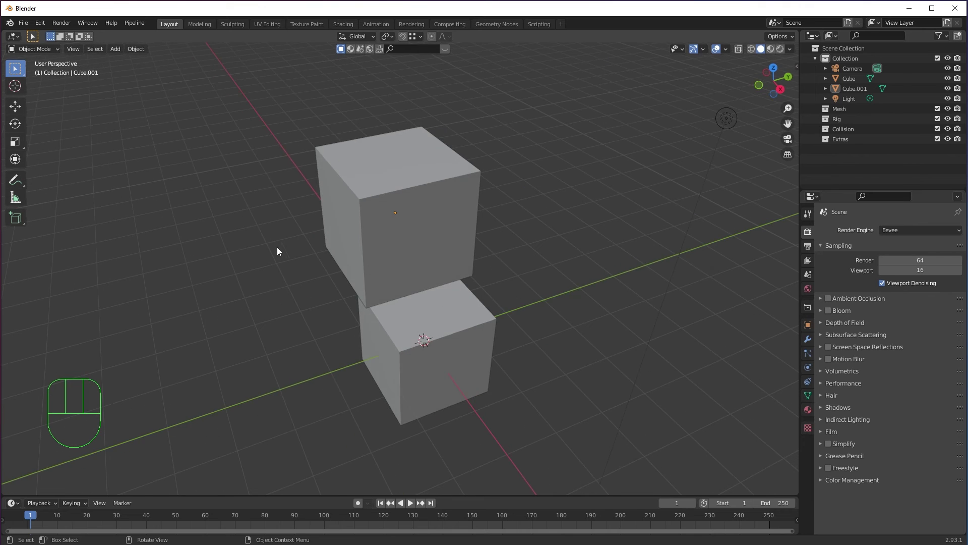
middle_click_drag(530, 245, 376, 240)
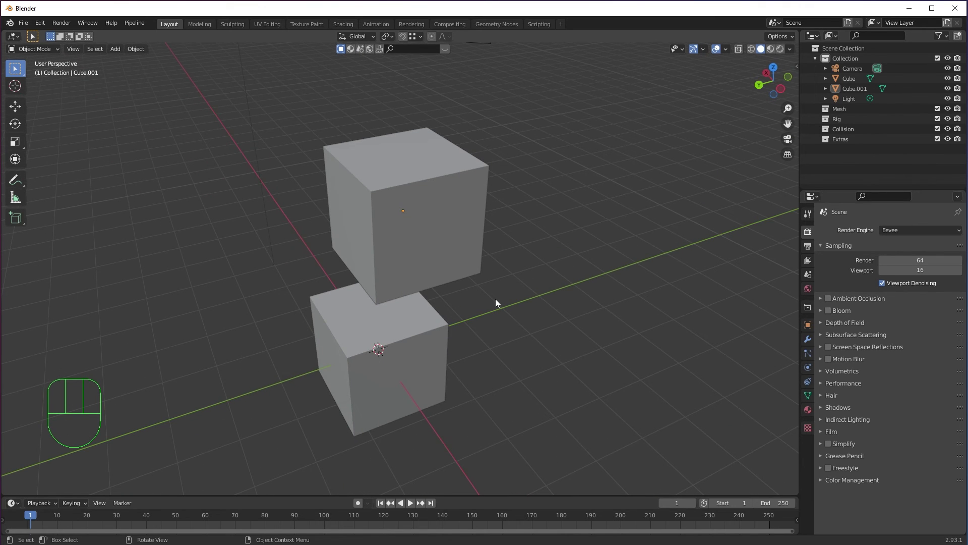
middle_click_drag(496, 302, 510, 298)
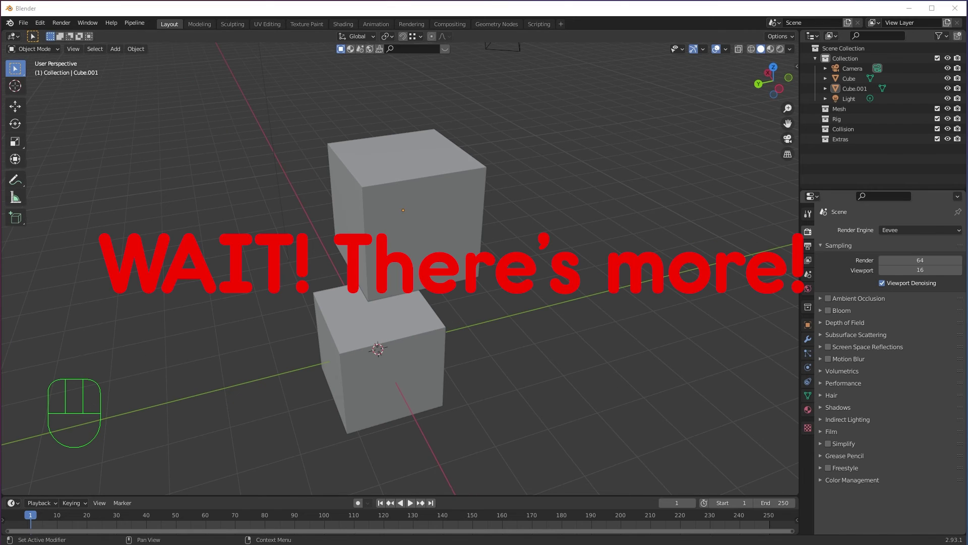
- Turn on X-ray display in the viewport and view both cubes see-through
left_click(600, 266)
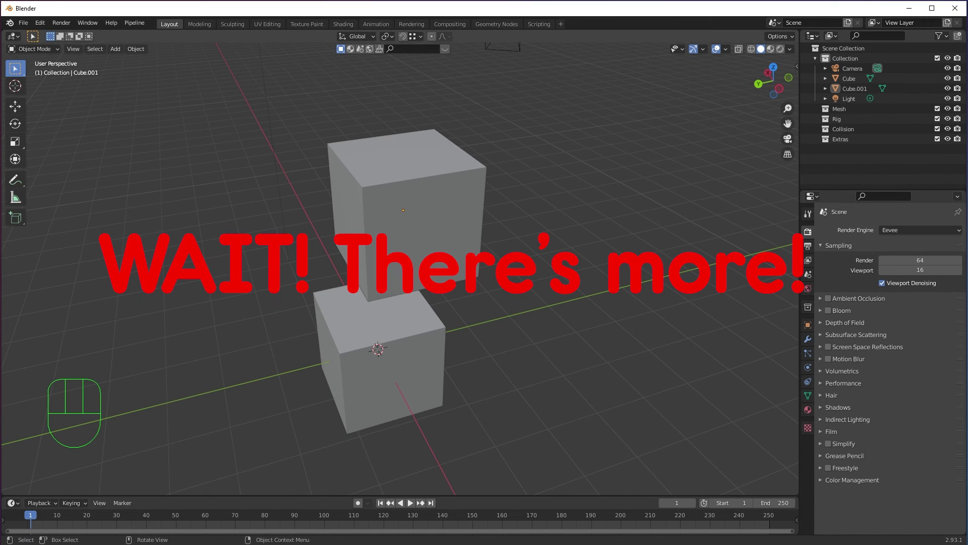
mouse_move(486, 265)
middle_mouse_down()
mouse_move(435, 275)
mouse_move(488, 267)
middle_mouse_up()
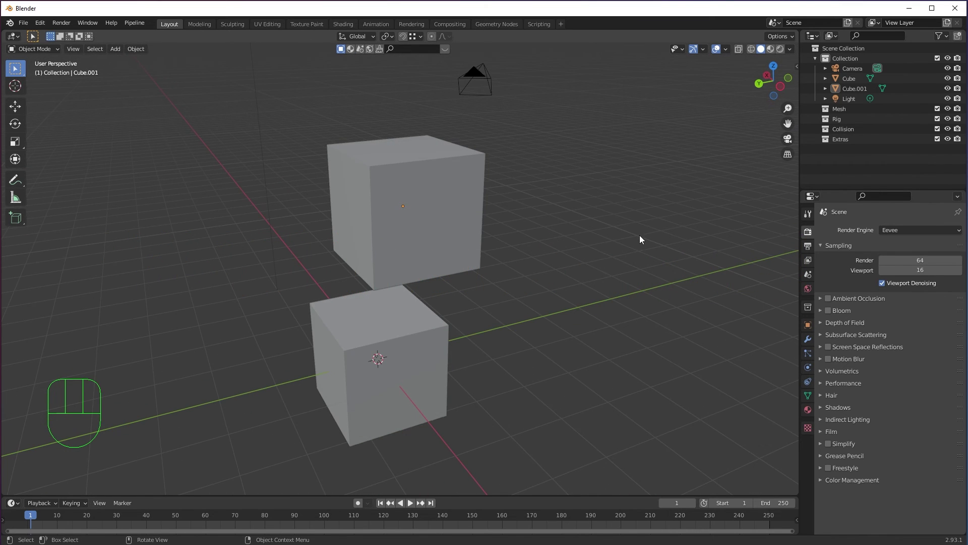
middle_click_drag(639, 238, 639, 257)
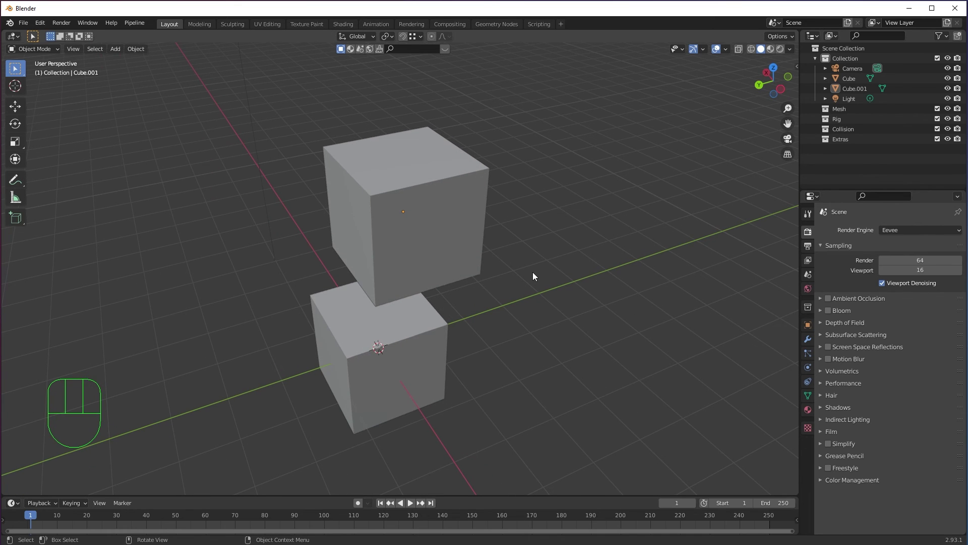
key("alt+z")
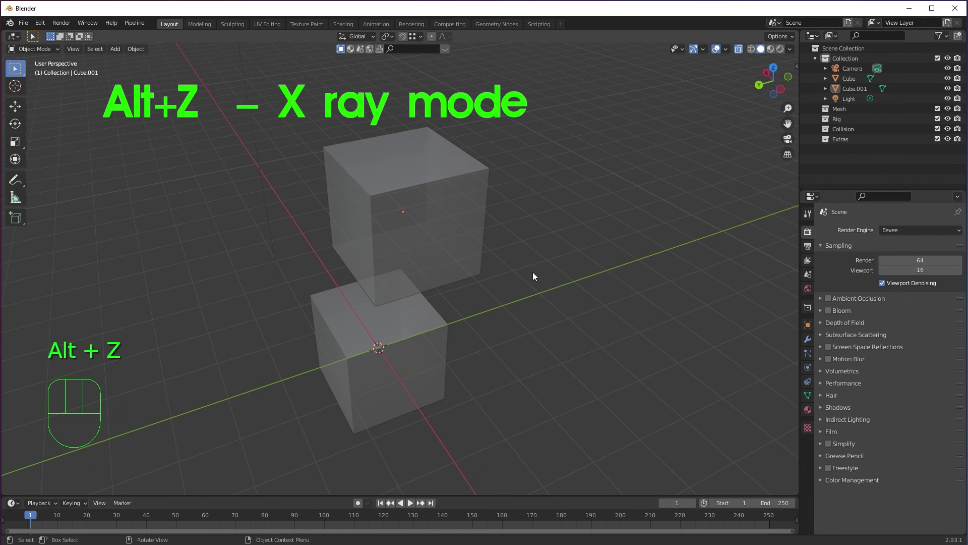
middle_click_drag(534, 276, 605, 233)
middle_click_drag(497, 234, 539, 235)
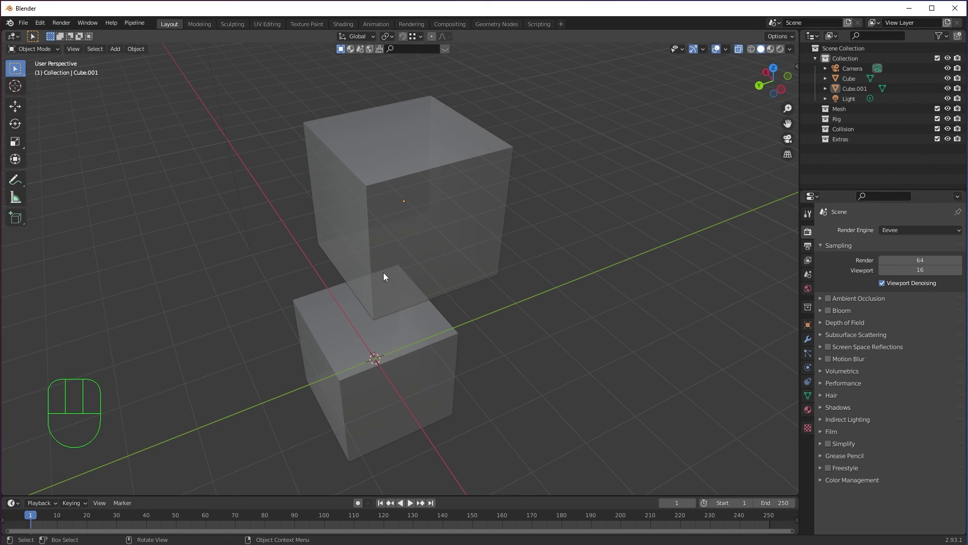
- Compare both cubes in Material Preview and Rendered shading, ending back in see-through Solid shading
left_click(770, 50)
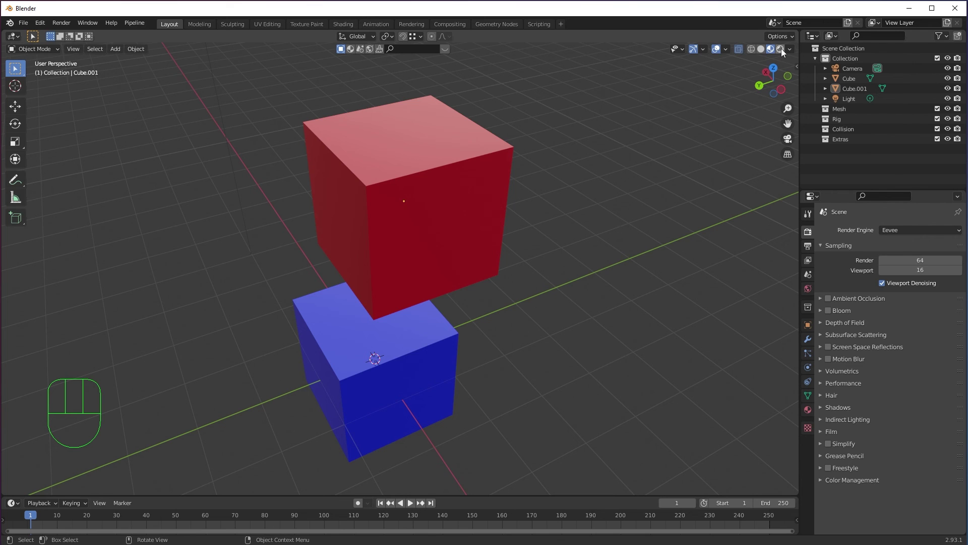
left_click(780, 49)
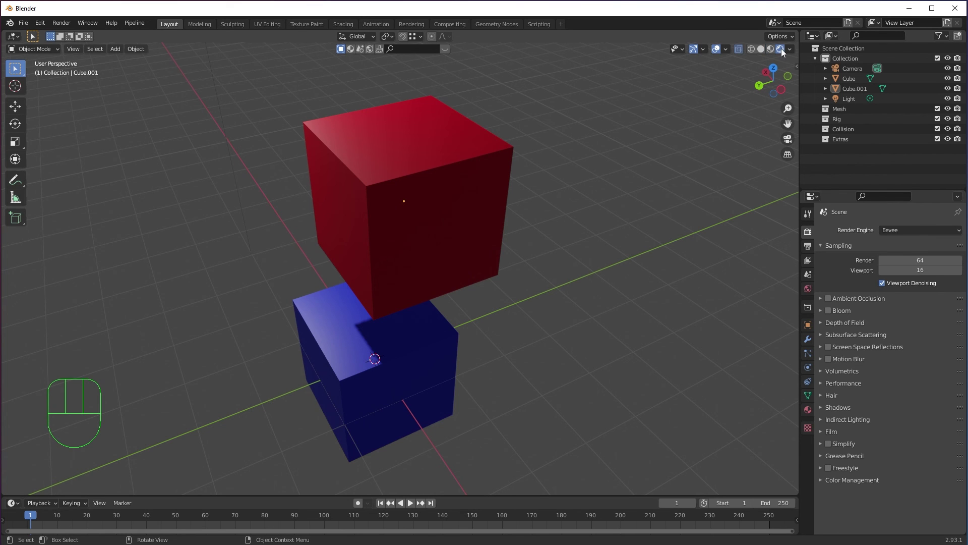
left_click(763, 50)
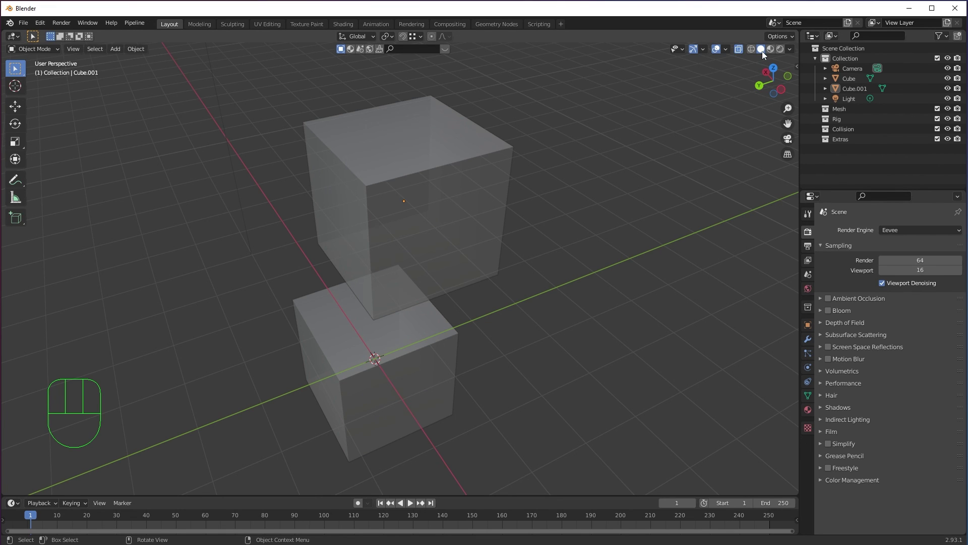
- Select the upper cube and vertex-snap one of its bottom corners to a top corner of the lower cube
left_click(432, 274)
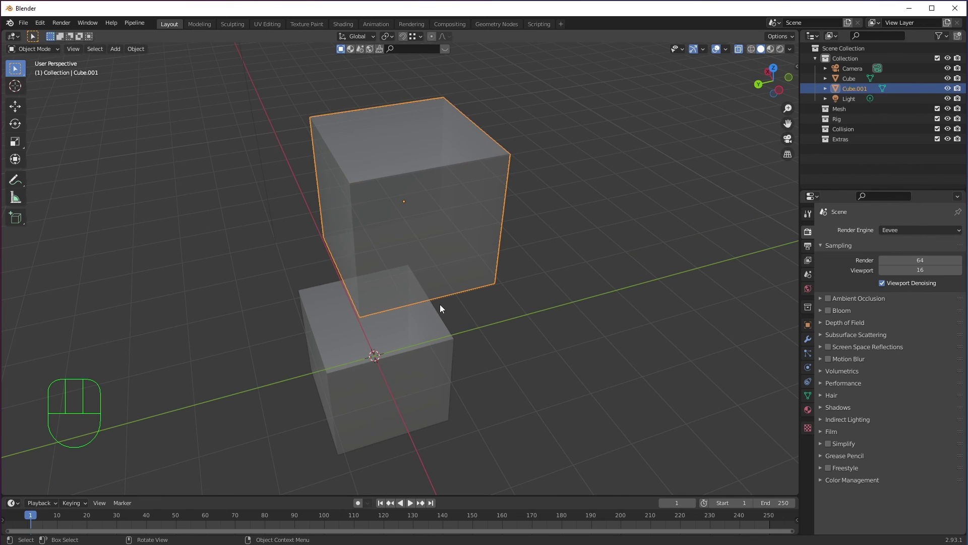
key("g")
key("ctrl")
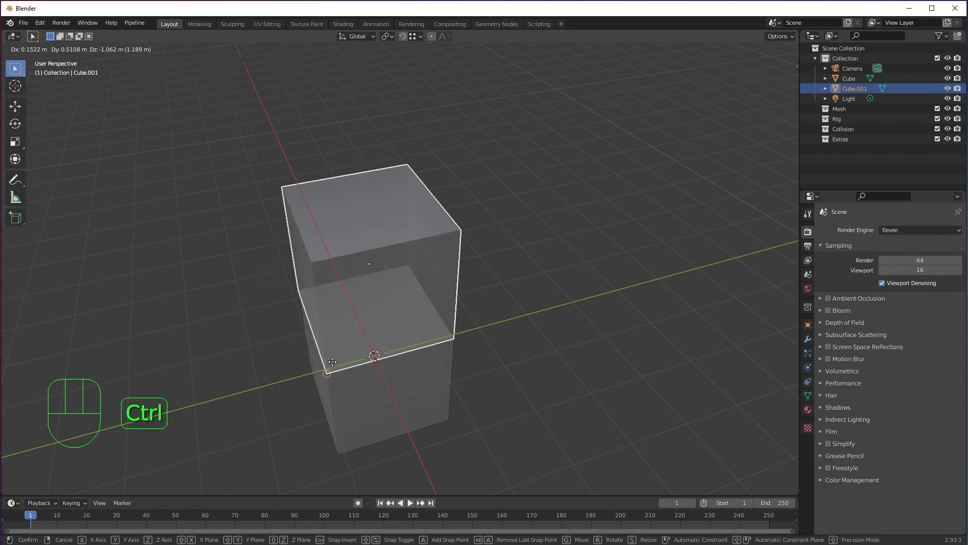
left_click(407, 264)
- Move the upper cube clear to the -Y side and vertex-snap its bottom edge to the lower cube's top edge there
middle_click_drag(521, 316, 477, 315)
scroll(420, 269, "up", 5)
scroll(458, 270, "up", 3)
scroll(477, 316, "down", 3)
key("g")
left_click(650, 232)
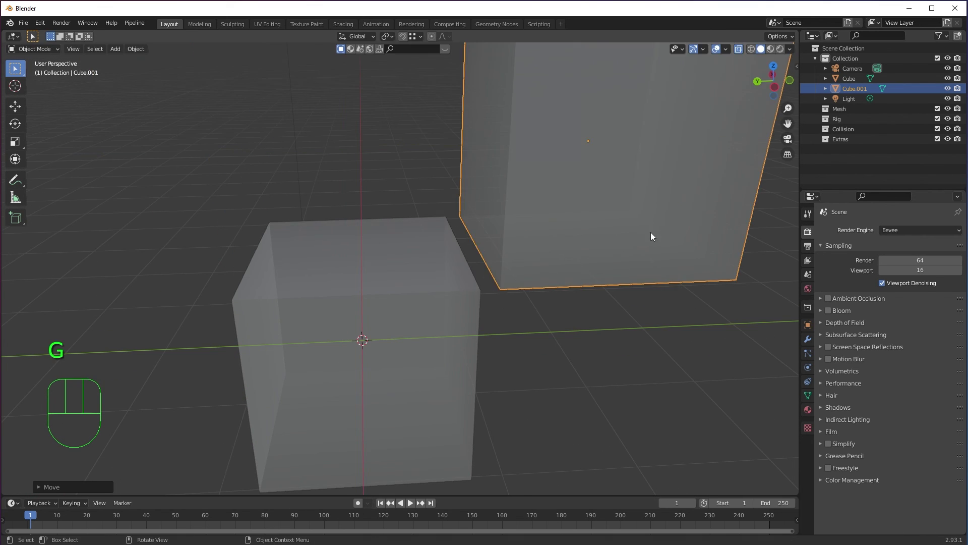
key("g")
left_click(484, 287)
middle_click_drag(487, 296, 510, 356)
scroll(510, 352, "down", 5)
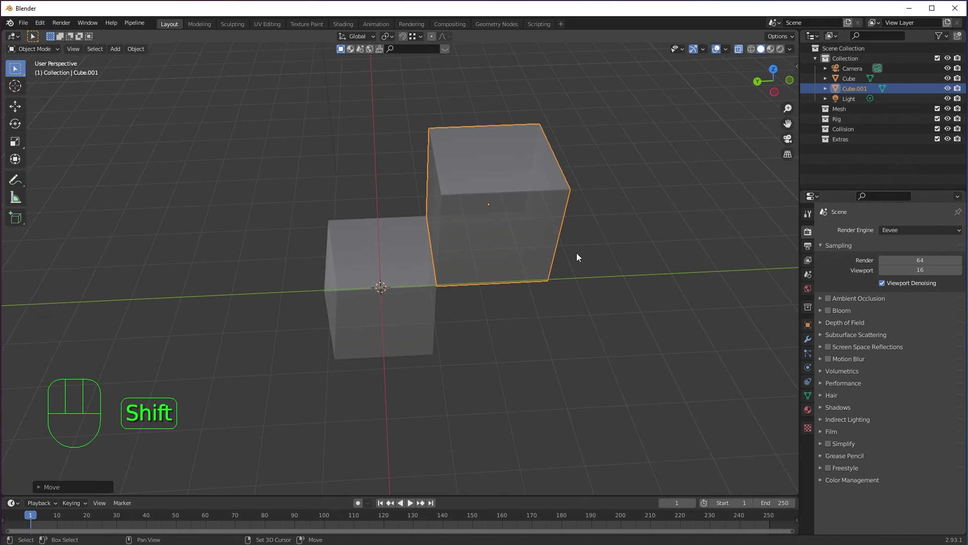
middle_click_drag(577, 255, 541, 337)
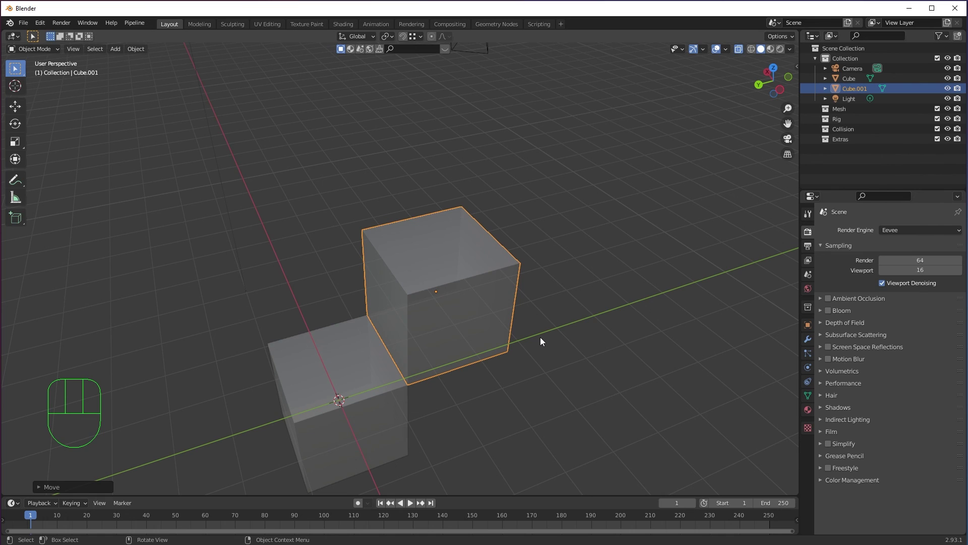